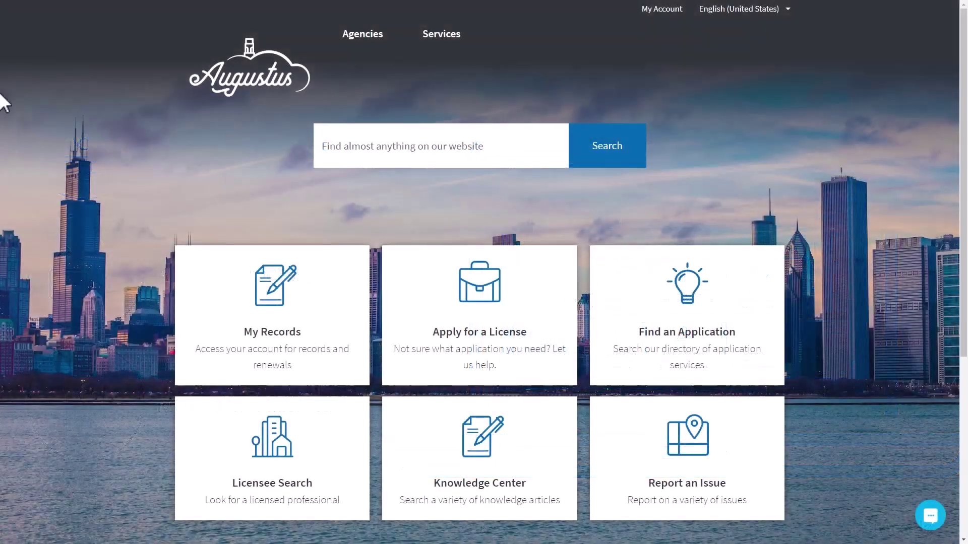
Search the portal for 'alcohol' and open the Alcoholic Beverage Control agency page
{"action": "left_click", "coordinate": [333, 152]}
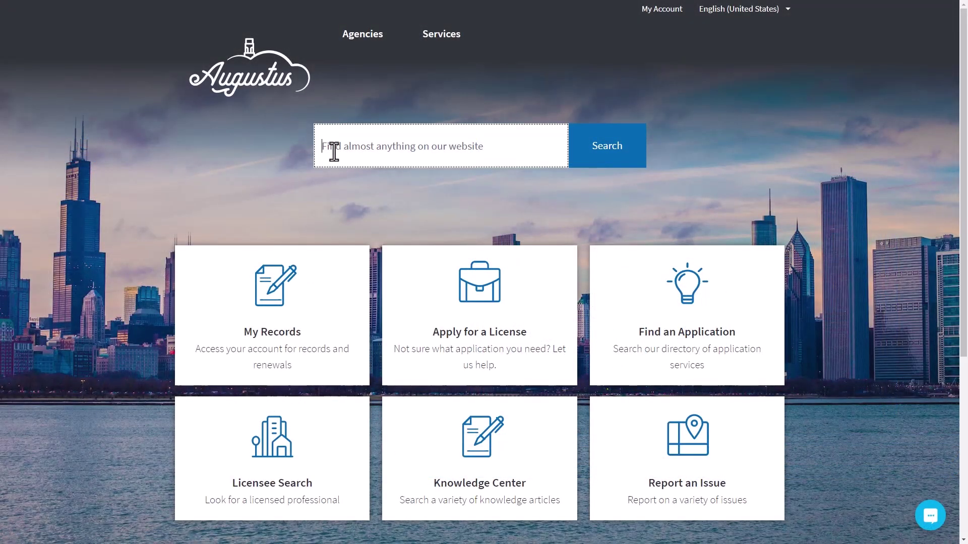
{"action": "scroll", "coordinate": [328, 227], "scroll_direction": "down", "scroll_amount": 1}
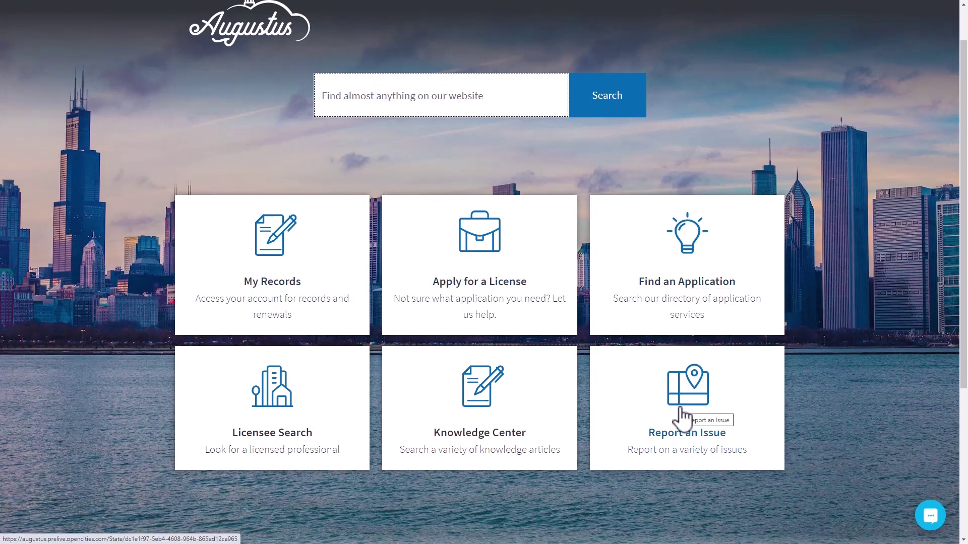
{"action": "key", "text": "ctrl+minus"}
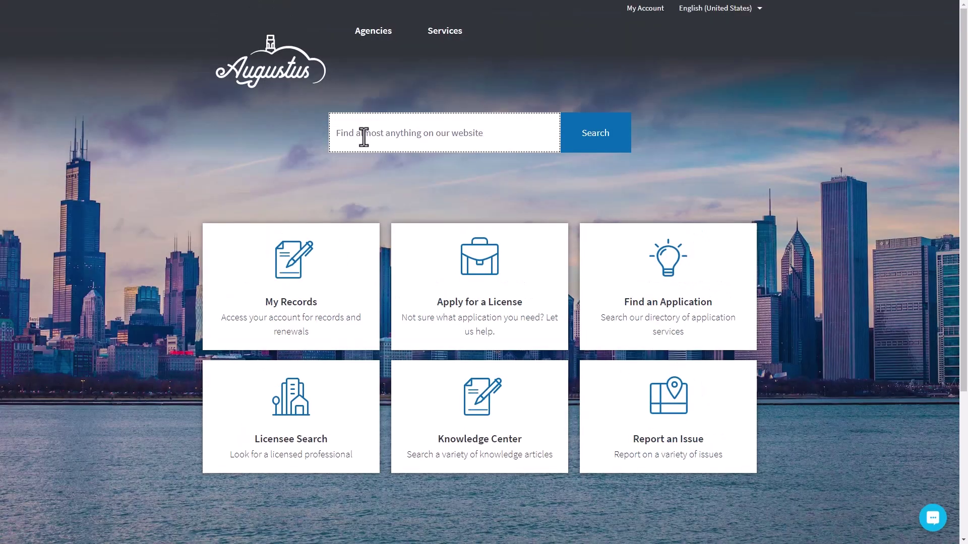
{"action": "type", "text": "alcoho"}
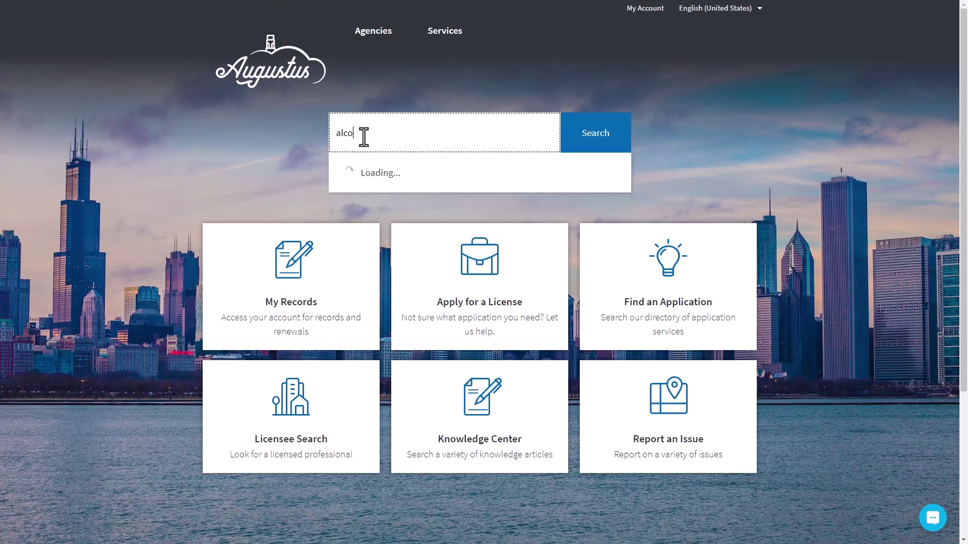
{"action": "left_click", "coordinate": [396, 188]}
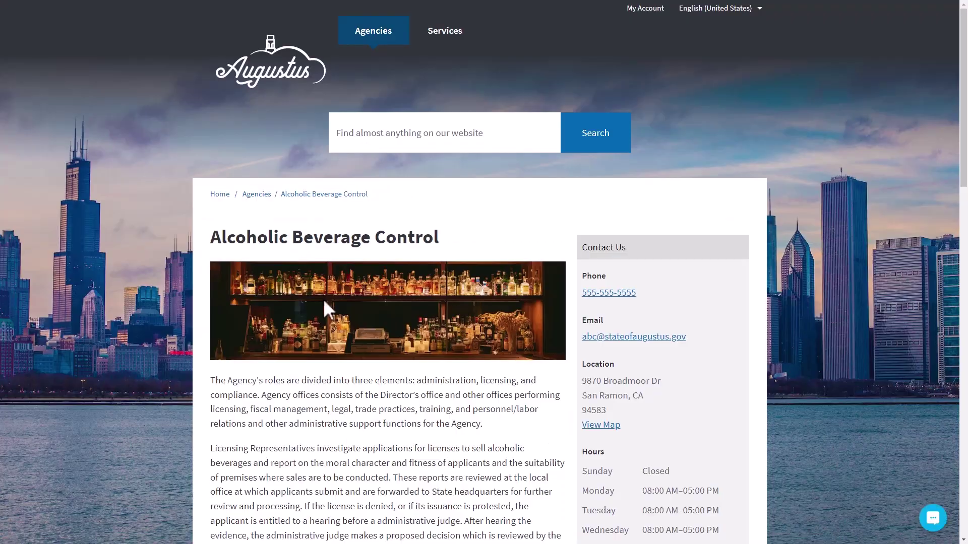
Start the Apply for a Retail License questionnaire and answer No to Minority Owned
{"action": "scroll", "coordinate": [250, 417], "scroll_direction": "down", "scroll_amount": 10}
{"action": "left_click", "coordinate": [249, 409]}
{"action": "scroll", "coordinate": [248, 408], "scroll_direction": "down", "scroll_amount": 5}
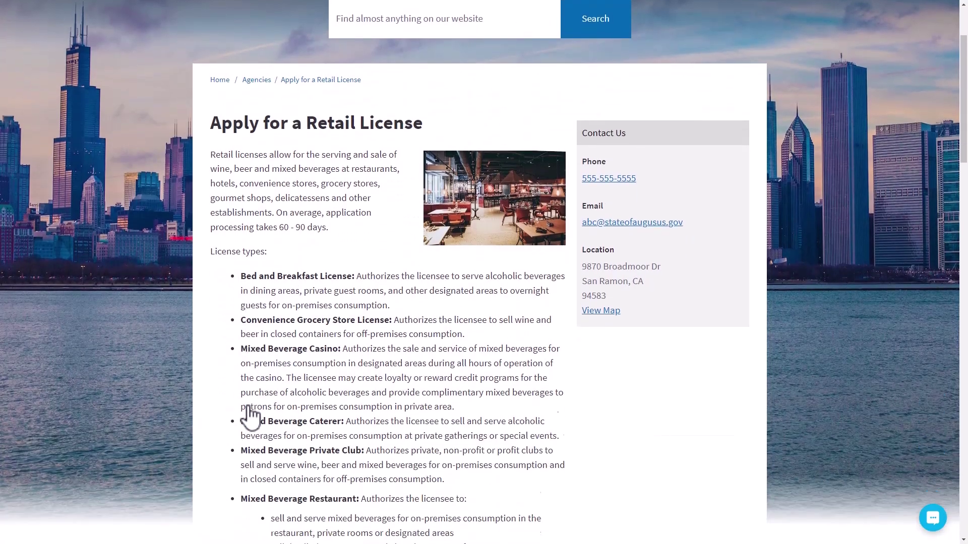
{"action": "scroll", "coordinate": [250, 417], "scroll_direction": "down", "scroll_amount": 2}
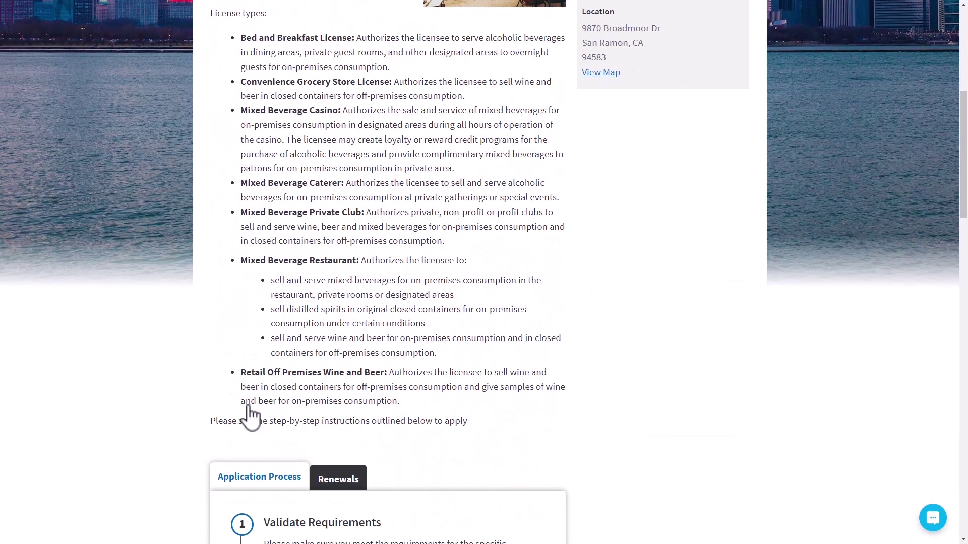
{"action": "scroll", "coordinate": [251, 416], "scroll_direction": "down", "scroll_amount": 10}
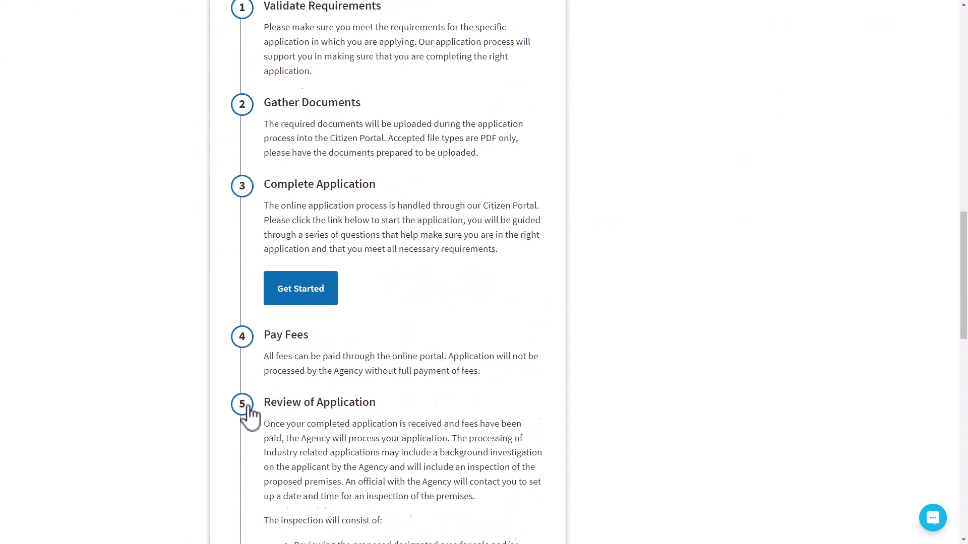
{"action": "scroll", "coordinate": [251, 417], "scroll_direction": "down", "scroll_amount": 15}
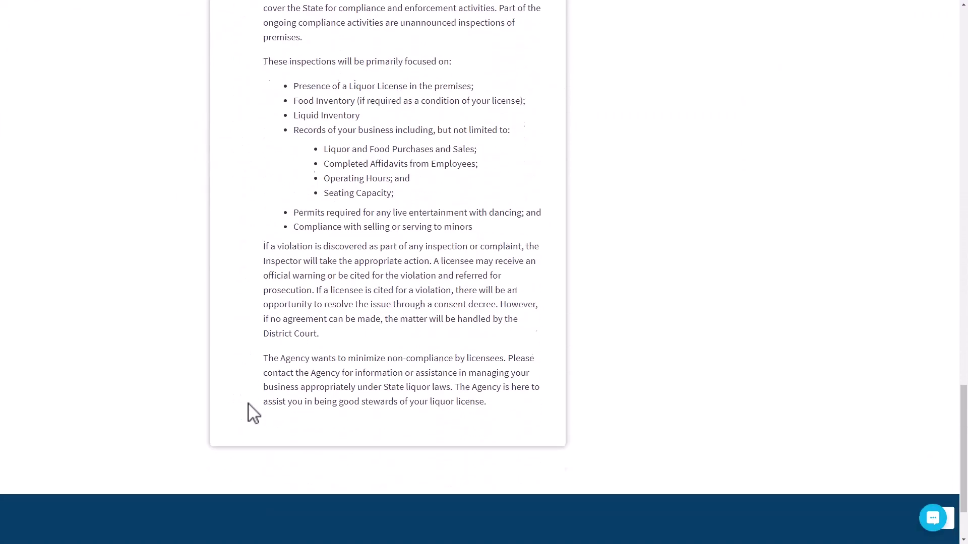
{"action": "scroll", "coordinate": [251, 408], "scroll_direction": "up", "scroll_amount": 12}
{"action": "left_click", "coordinate": [276, 378]}
{"action": "left_click", "coordinate": [237, 262]}
Answer Yes to Female Owned and No to Non-Profit, then continue
{"action": "left_click", "coordinate": [237, 312]}
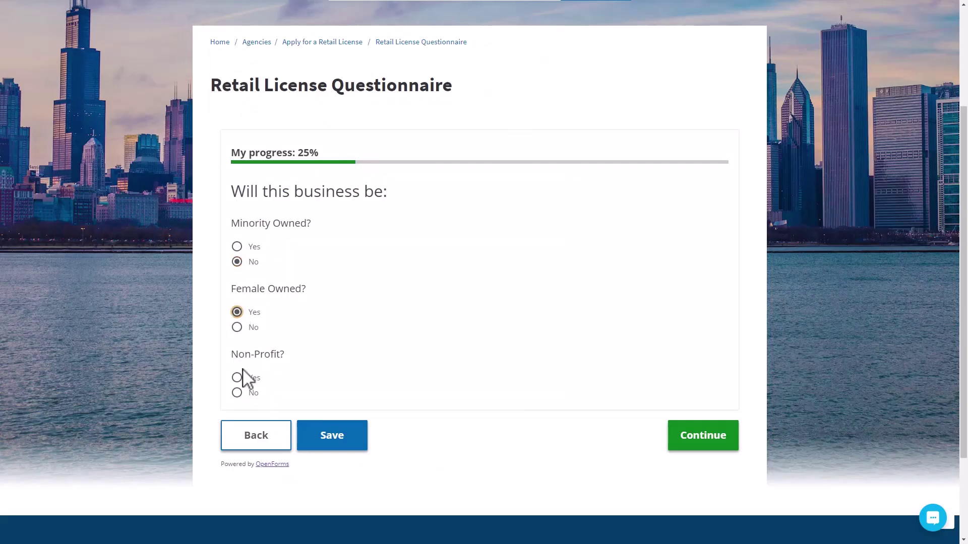
{"action": "left_click", "coordinate": [238, 392]}
{"action": "left_click", "coordinate": [695, 443]}
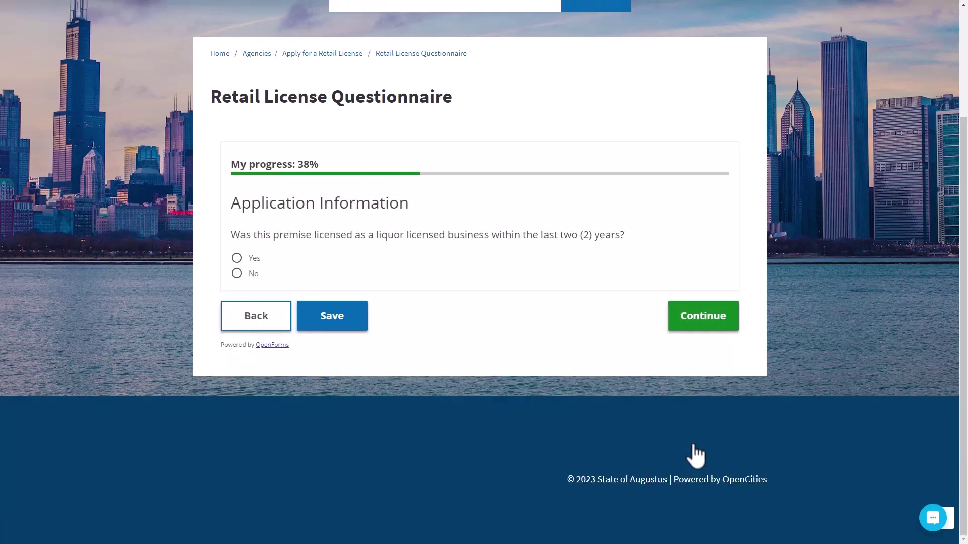
Answer No to prior licensing, buying a business and church/school proximity, then finish the questionnaire
{"action": "left_click", "coordinate": [237, 273]}
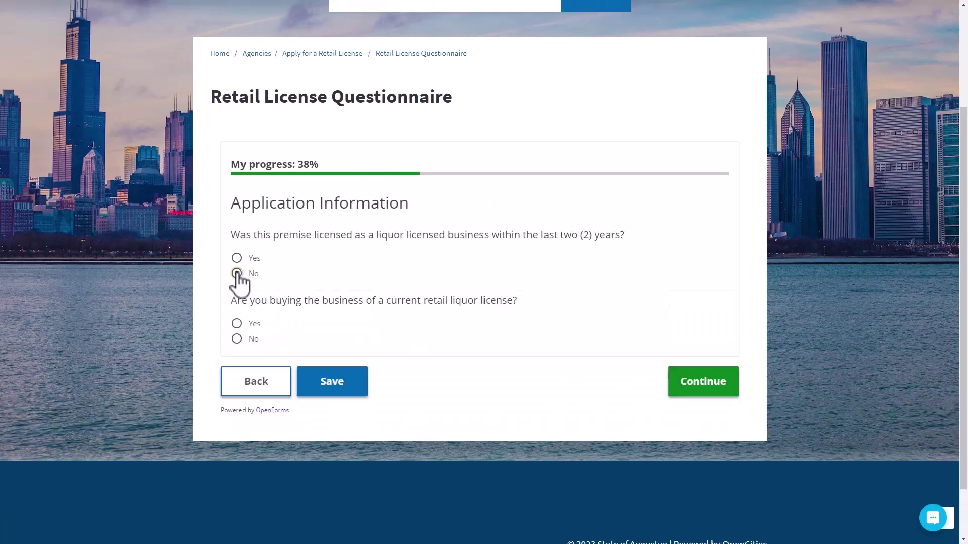
{"action": "left_click", "coordinate": [237, 325]}
{"action": "scroll", "coordinate": [236, 322], "scroll_direction": "down", "scroll_amount": 1}
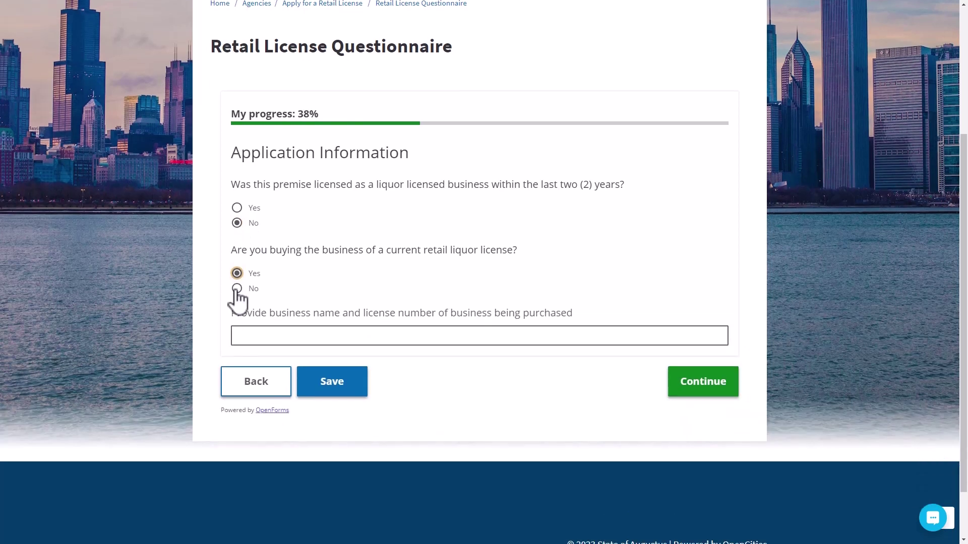
{"action": "left_click", "coordinate": [237, 289]}
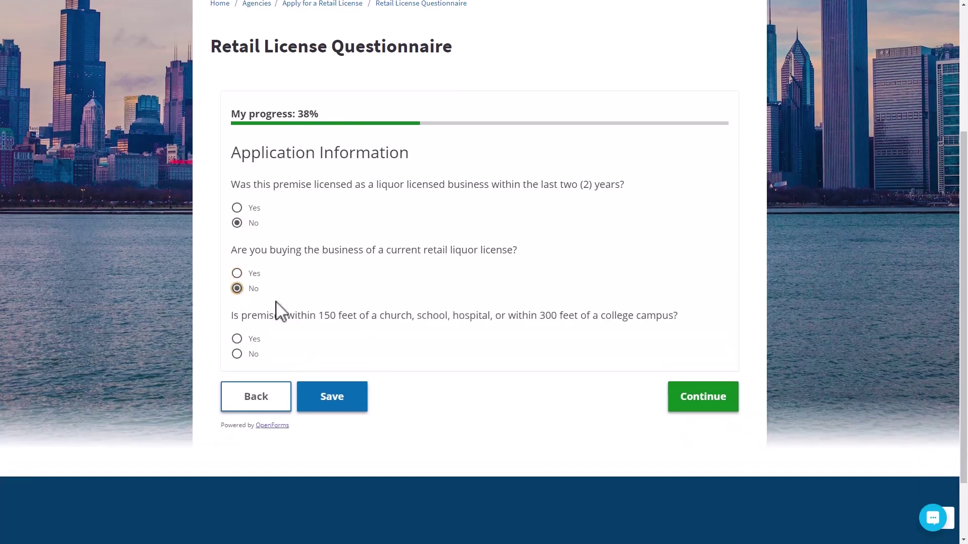
{"action": "left_click", "coordinate": [237, 353]}
{"action": "left_click", "coordinate": [704, 401]}
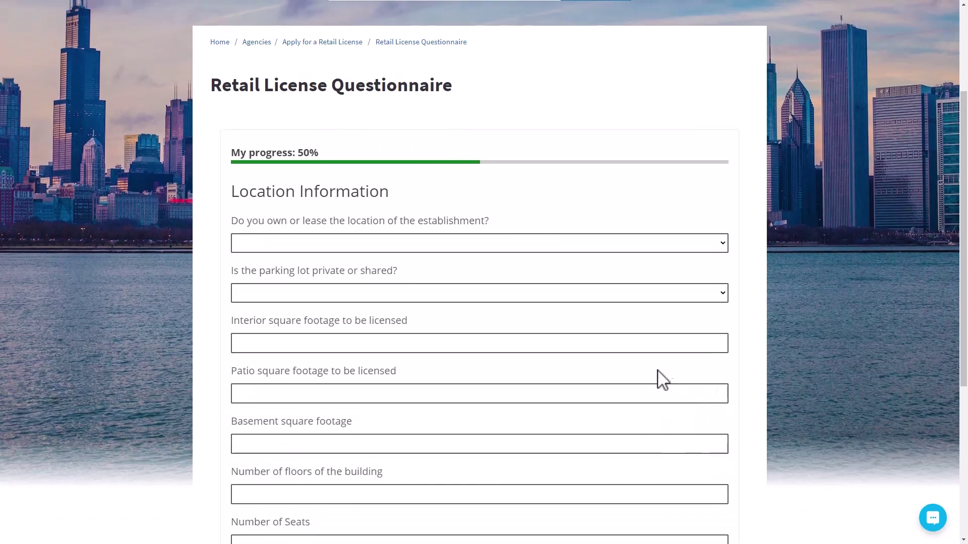
{"action": "left_click", "coordinate": [416, 249]}
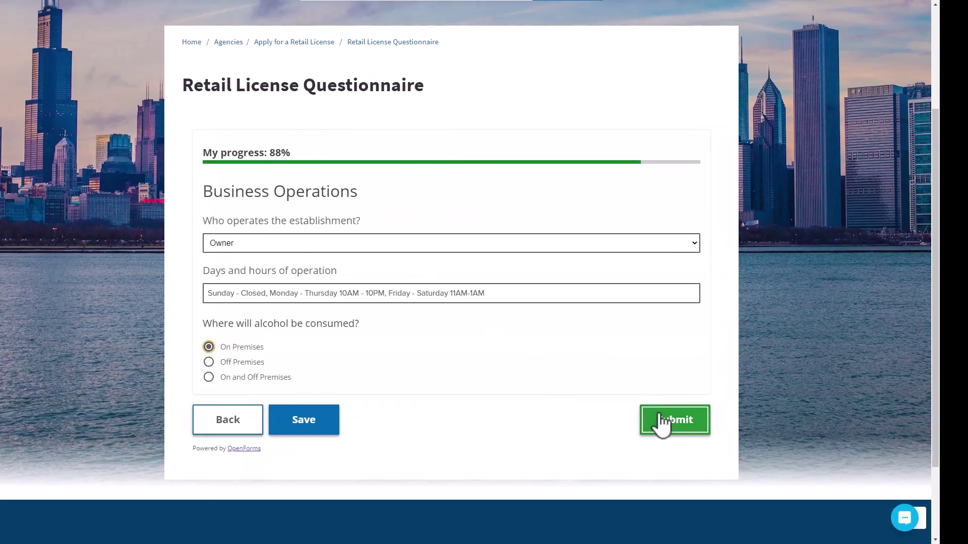
{"action": "left_click", "coordinate": [664, 420]}
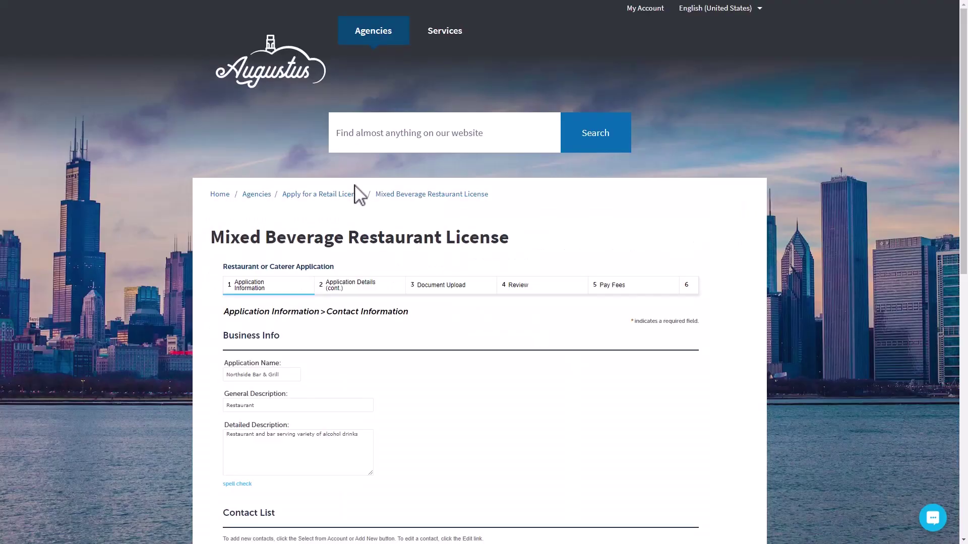
Add a new contact of type Attorney to the application
{"action": "scroll", "coordinate": [357, 197], "scroll_direction": "down", "scroll_amount": 2}
{"action": "scroll", "coordinate": [359, 194], "scroll_direction": "down", "scroll_amount": 2}
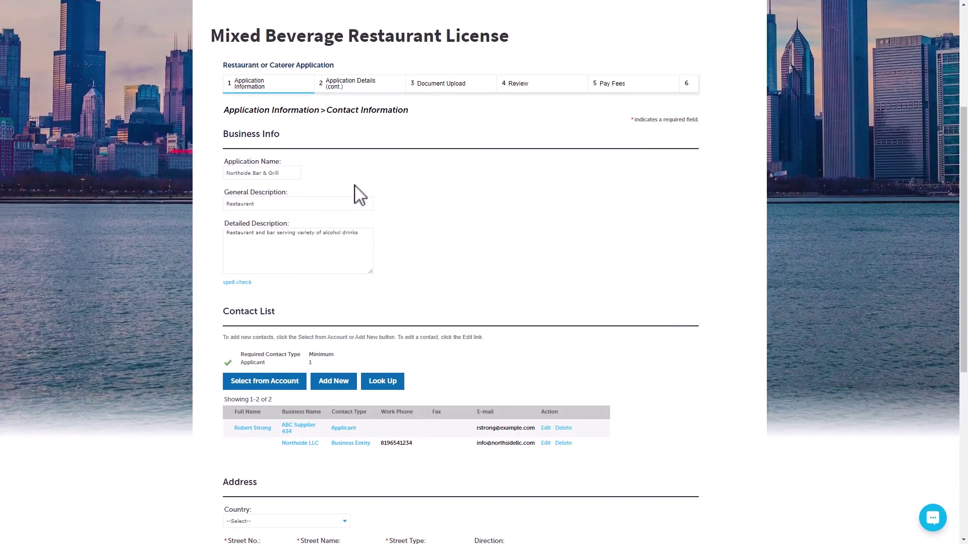
{"action": "scroll", "coordinate": [358, 191], "scroll_direction": "down", "scroll_amount": 2}
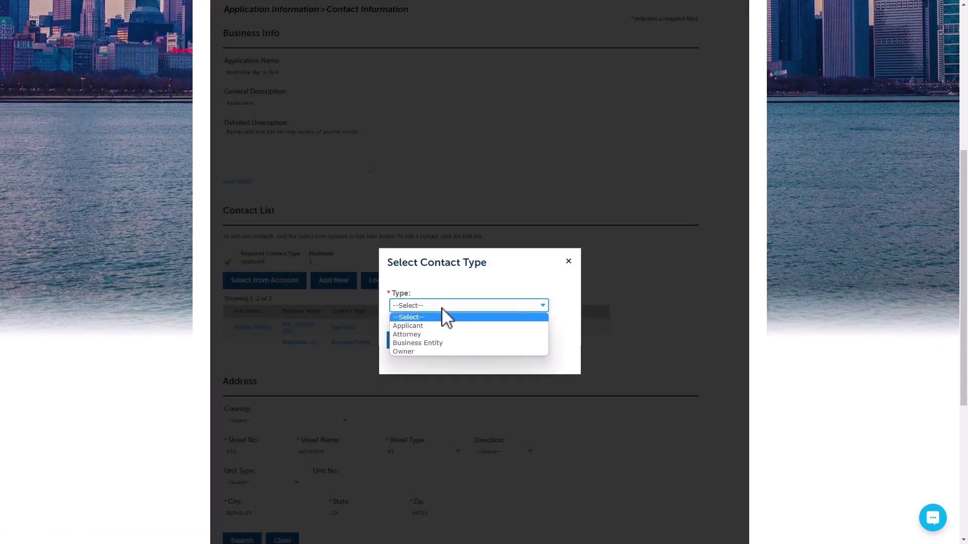
{"action": "left_click", "coordinate": [438, 334]}
{"action": "left_click", "coordinate": [430, 348]}
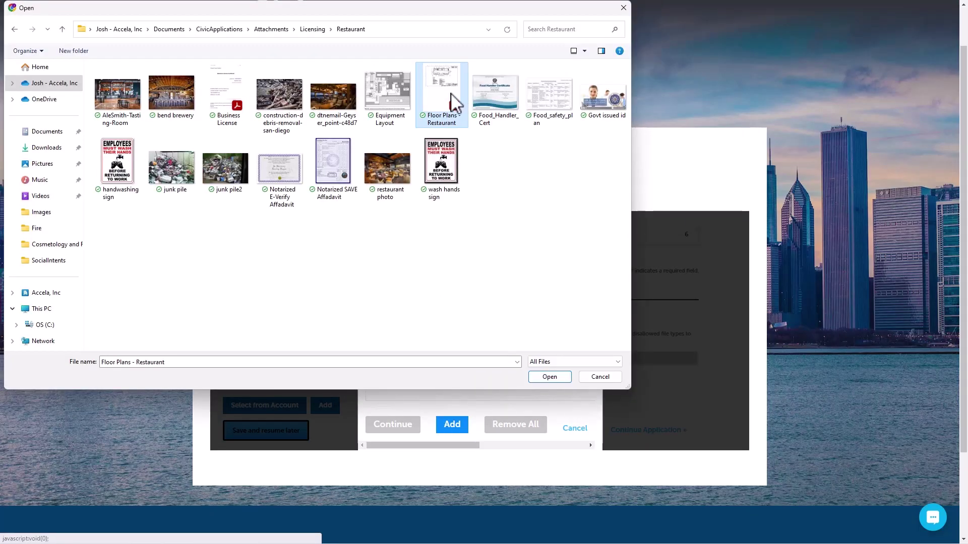
Upload the Floor Plans - Restaurant document and check out the $400 fee by credit card
{"action": "left_click", "coordinate": [556, 379]}
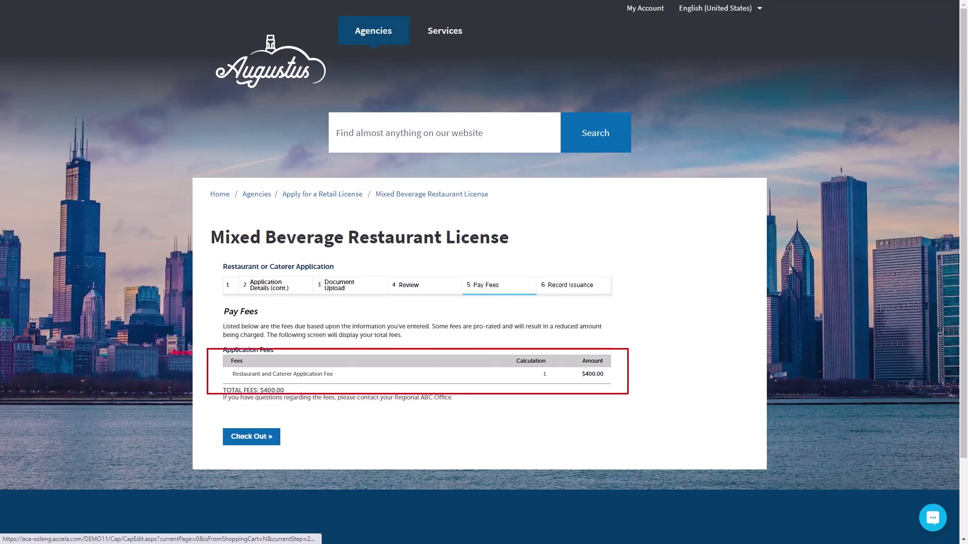
{"action": "left_click", "coordinate": [254, 437]}
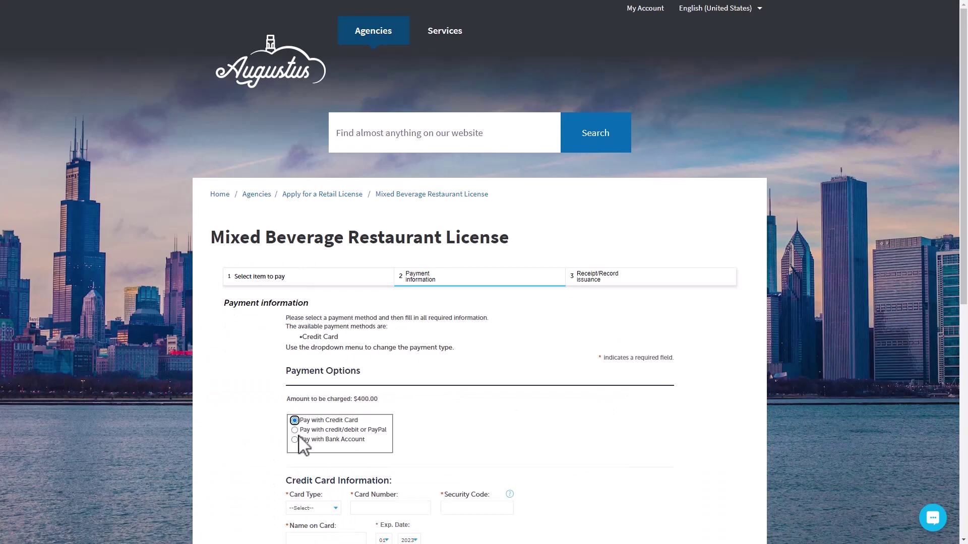
{"action": "scroll", "coordinate": [303, 444], "scroll_direction": "down", "scroll_amount": 2}
{"action": "left_click", "coordinate": [310, 411]}
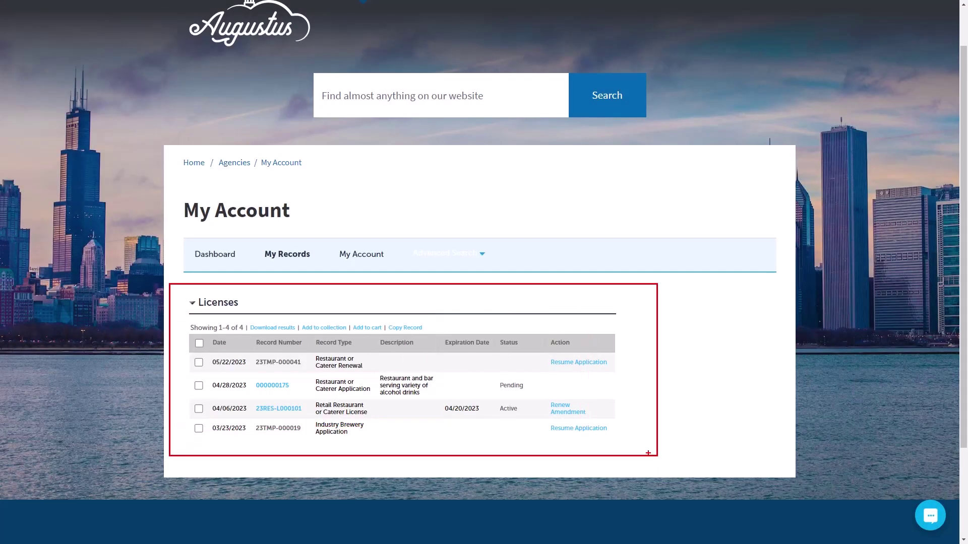
Open record 000000175 and review Application Intake and Local Jurisdiction in its processing status
{"action": "left_click", "coordinate": [274, 386]}
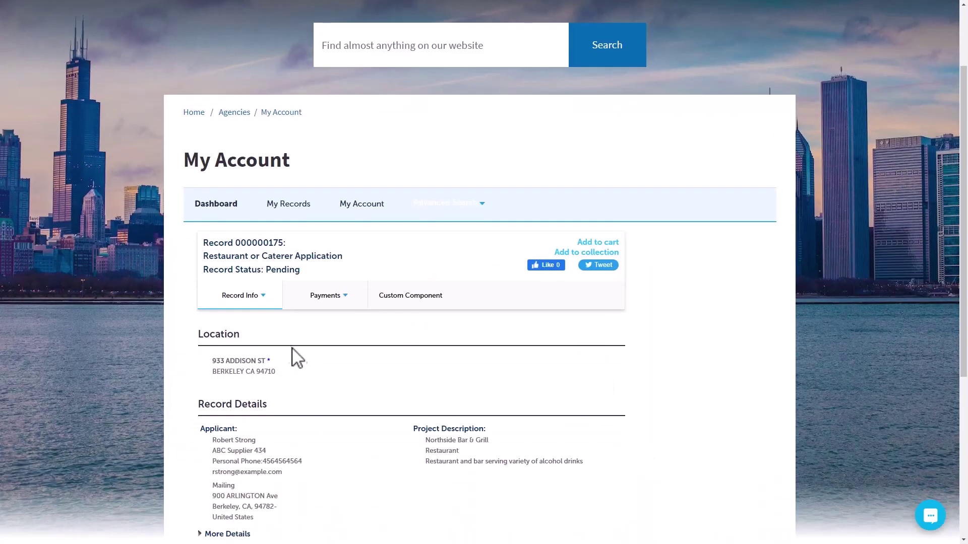
{"action": "scroll", "coordinate": [297, 358], "scroll_direction": "down", "scroll_amount": 2}
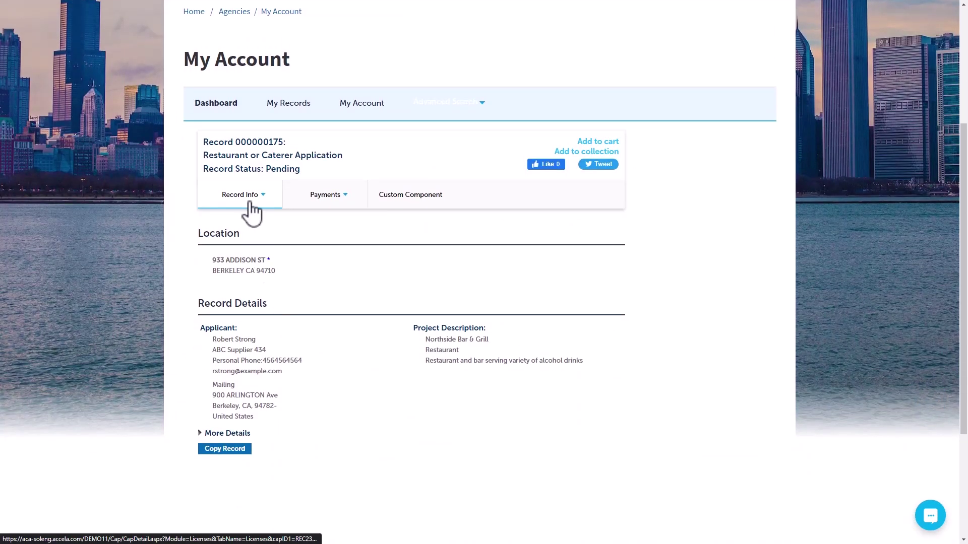
{"action": "left_click", "coordinate": [250, 208]}
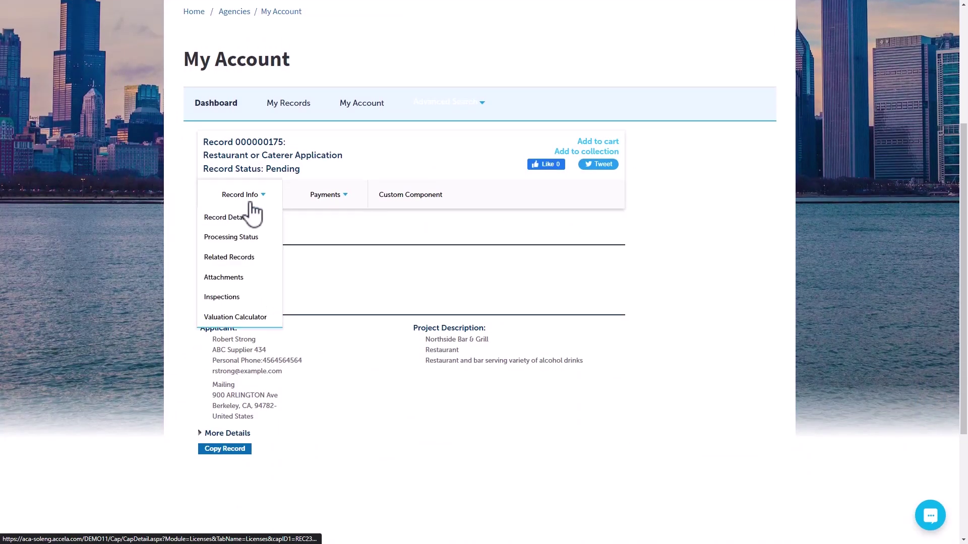
{"action": "left_click", "coordinate": [262, 238]}
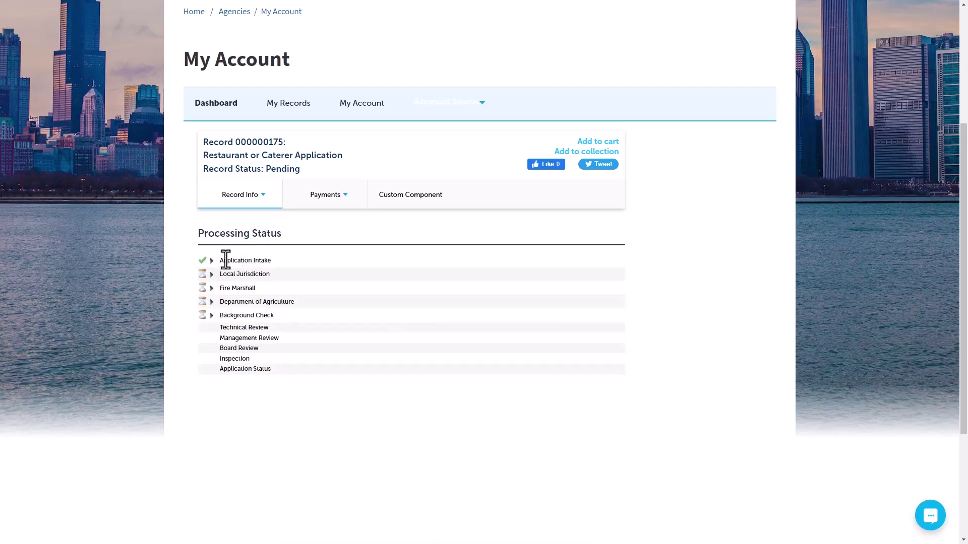
{"action": "left_click", "coordinate": [212, 260]}
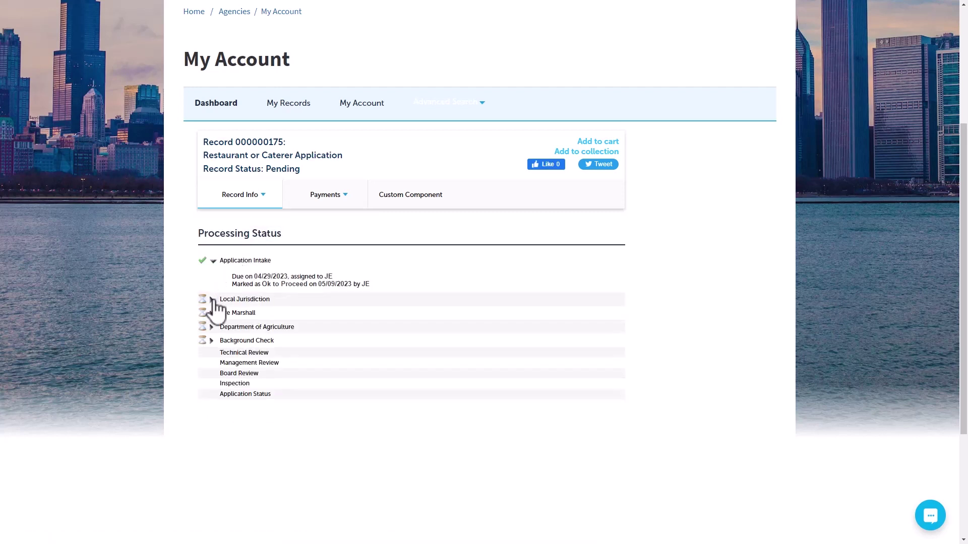
{"action": "left_click", "coordinate": [213, 299]}
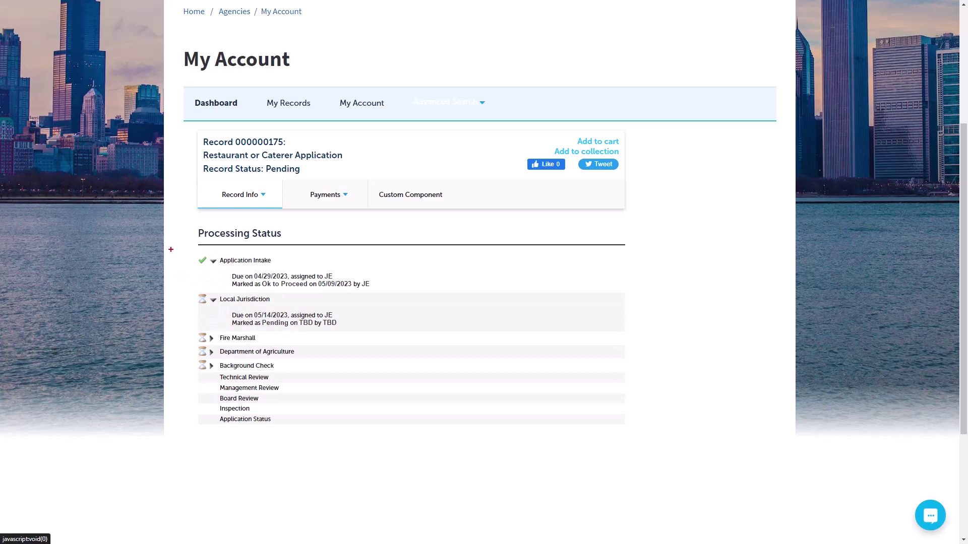
Schedule an inspection for the record with May 26 as the date
{"action": "left_click_drag", "start_coordinate": [176, 241], "coordinate": [399, 335]}
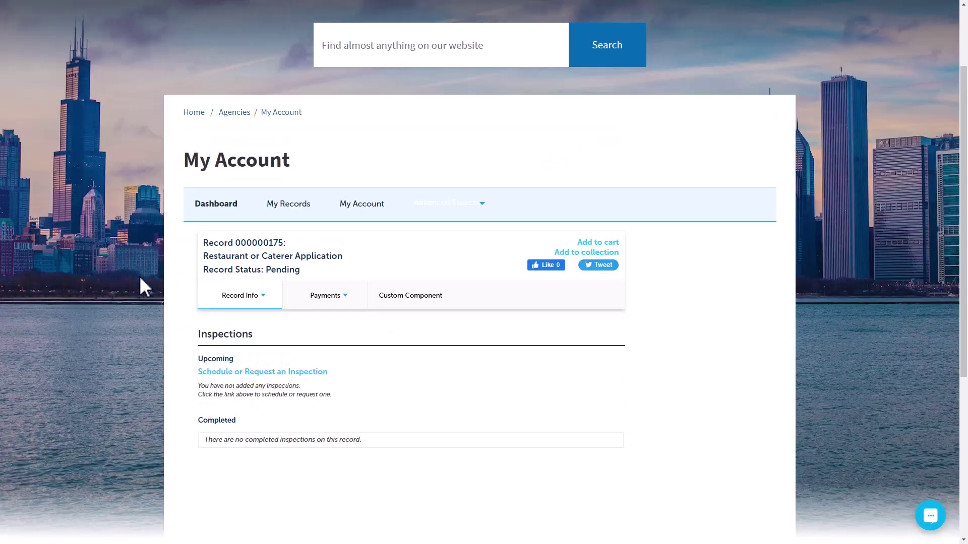
{"action": "left_click", "coordinate": [285, 372]}
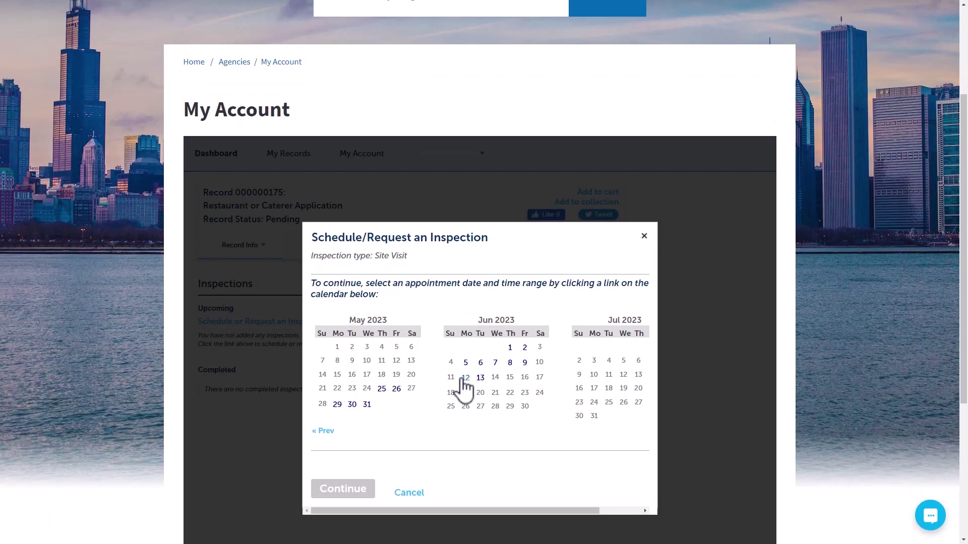
{"action": "left_click", "coordinate": [396, 389]}
{"action": "scroll", "coordinate": [384, 445], "scroll_direction": "down", "scroll_amount": 1}
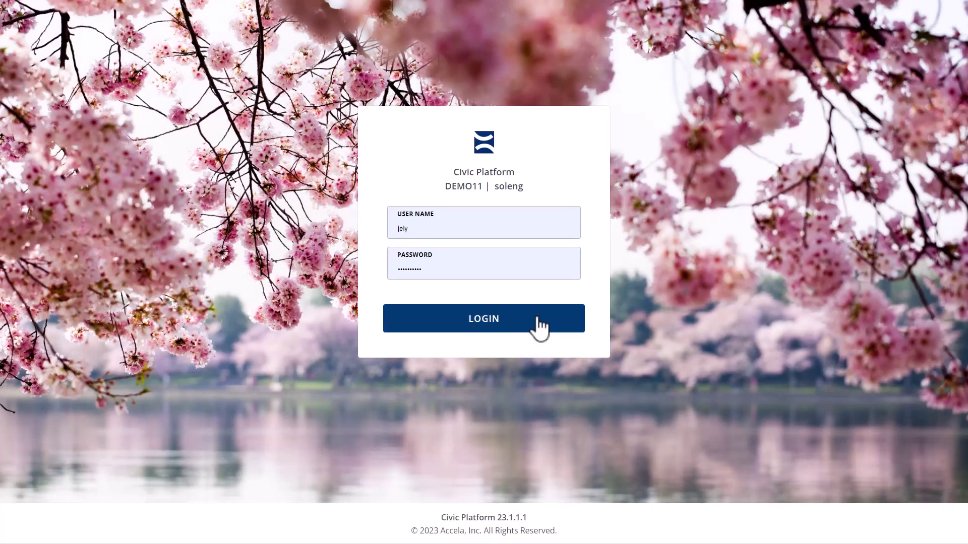
Log in to Civic Platform DEMO11 with the entered credentials
{"action": "left_click", "coordinate": [538, 326]}
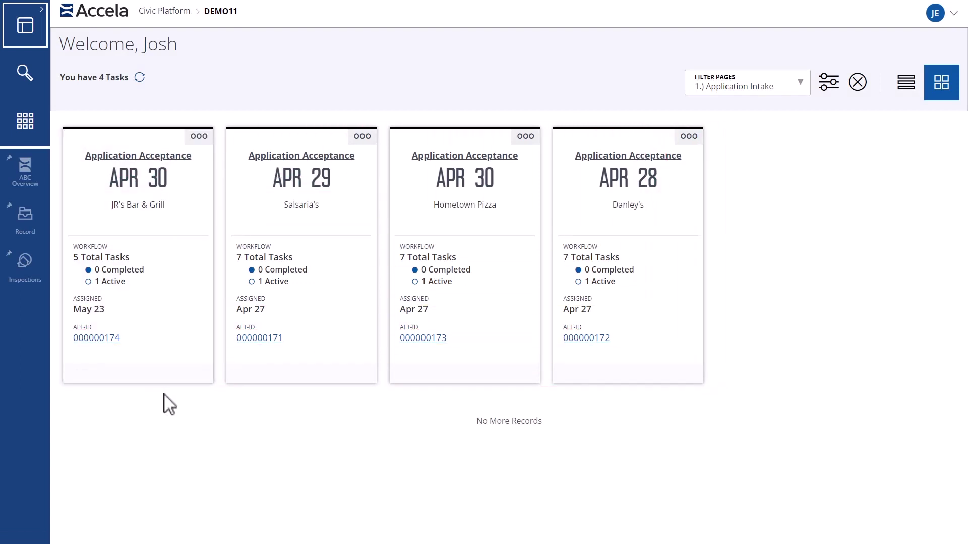
Open JR's Bar & Grill record 000000174 and review its Summary and Data Fields
{"action": "left_click", "coordinate": [79, 339]}
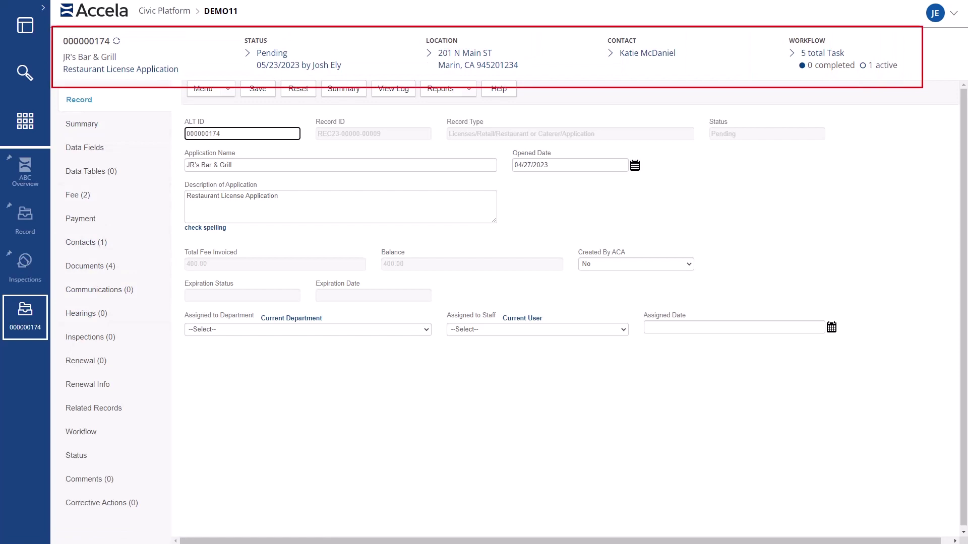
{"action": "left_click", "coordinate": [101, 127]}
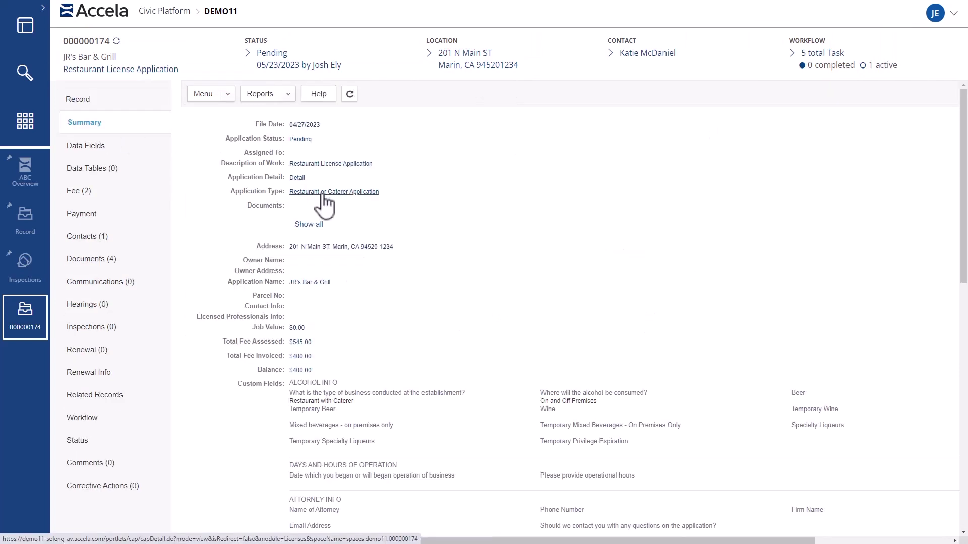
{"action": "scroll", "coordinate": [302, 202], "scroll_direction": "down", "scroll_amount": 3}
{"action": "left_click", "coordinate": [112, 151]}
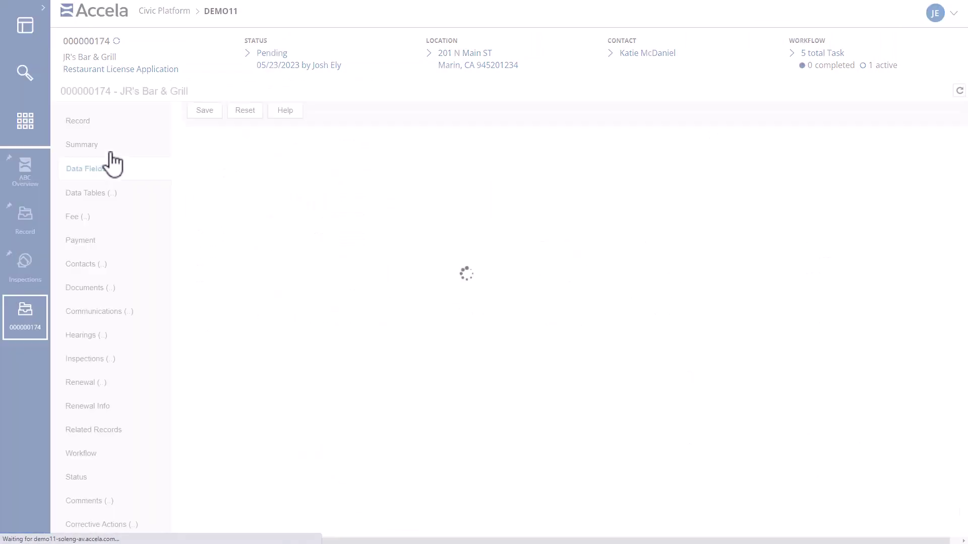
Preview the attached Floor Plans.pdf from the record's Documents list, then close it
{"action": "left_click", "coordinate": [89, 266]}
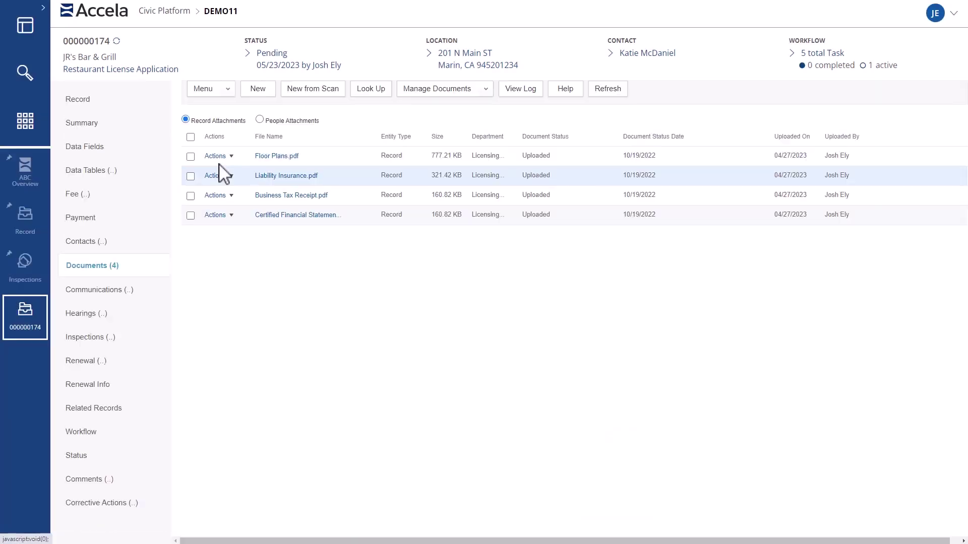
{"action": "left_click", "coordinate": [220, 157]}
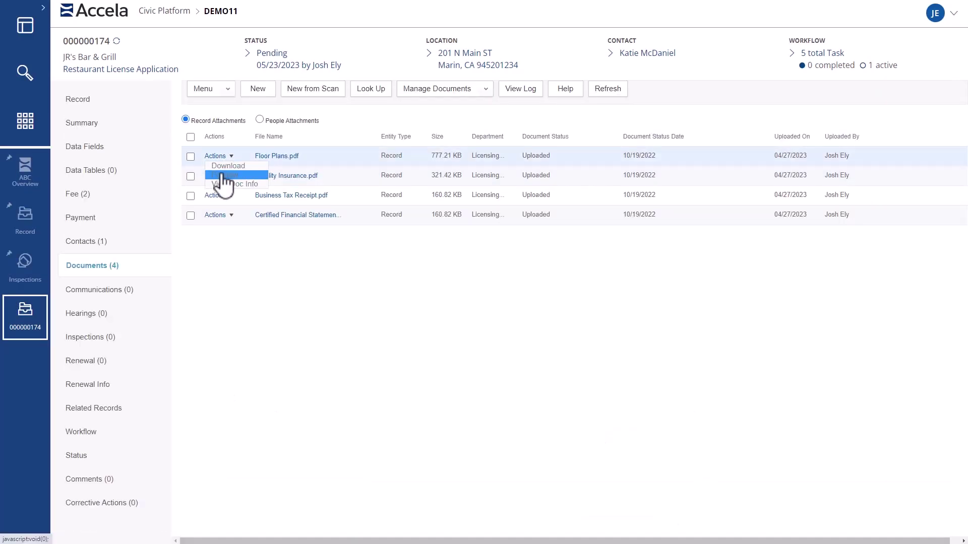
{"action": "left_click", "coordinate": [222, 175]}
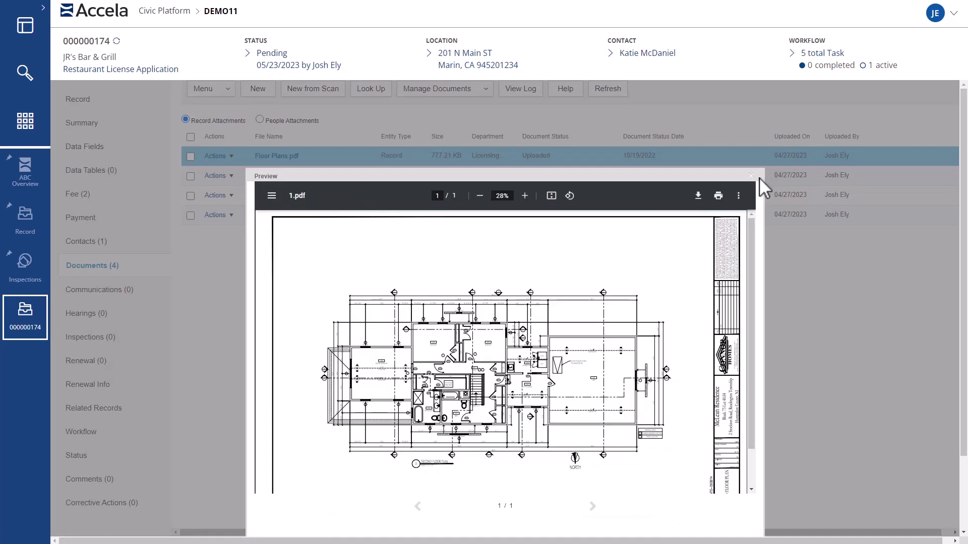
{"action": "left_click", "coordinate": [751, 176]}
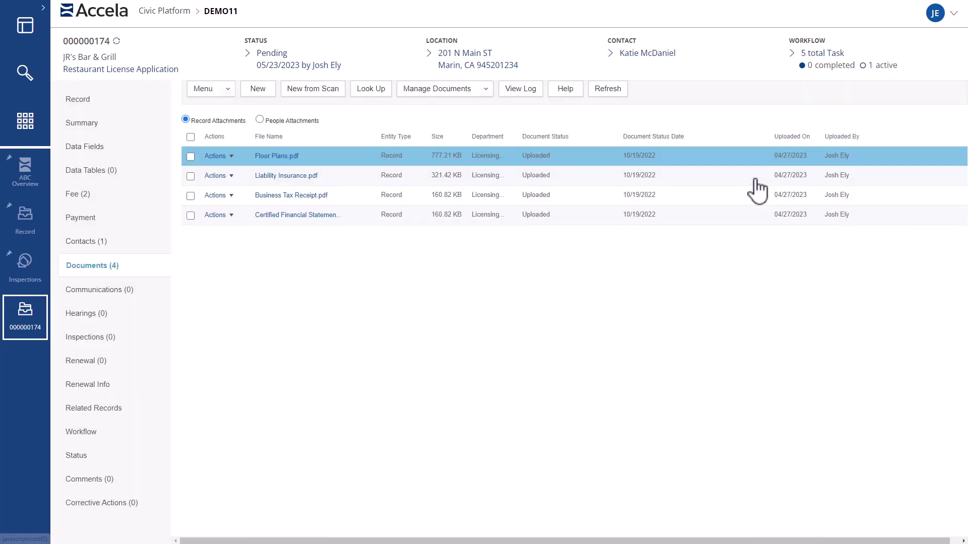
{"action": "left_click", "coordinate": [823, 53]}
Set the Application Acceptance task's new status to Ok to Proceed
{"action": "left_click", "coordinate": [438, 189]}
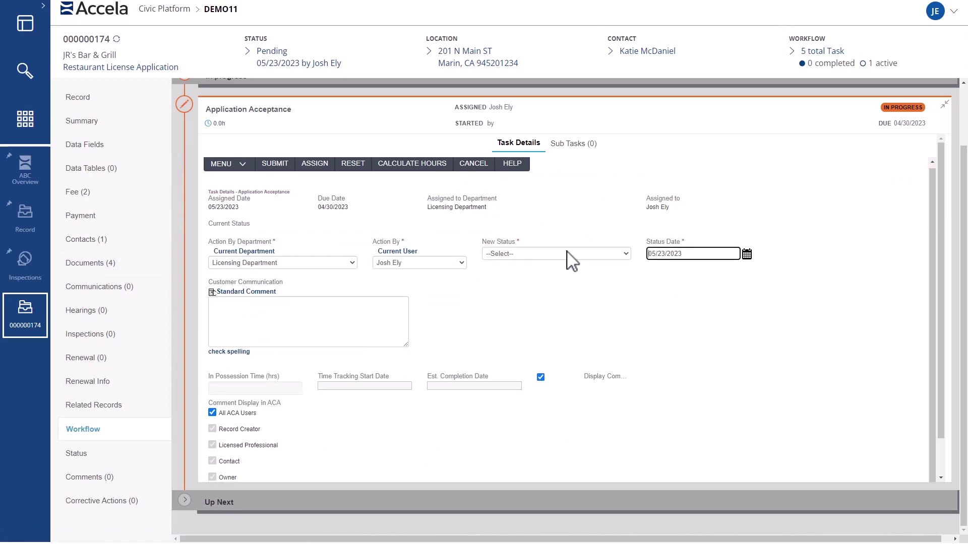
{"action": "left_click", "coordinate": [570, 254]}
{"action": "left_click", "coordinate": [553, 290]}
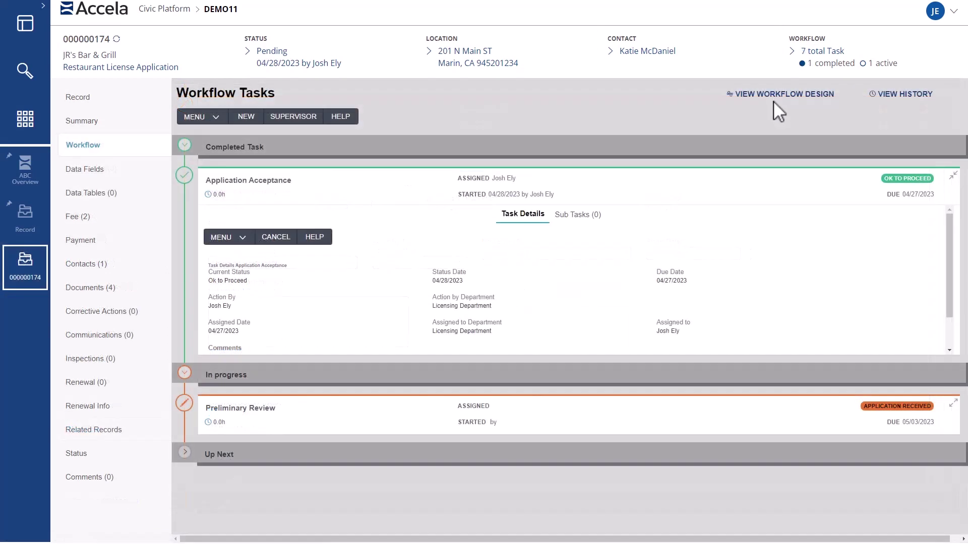
View the workflow design diagram's later review stages, then close it
{"action": "left_click", "coordinate": [774, 97]}
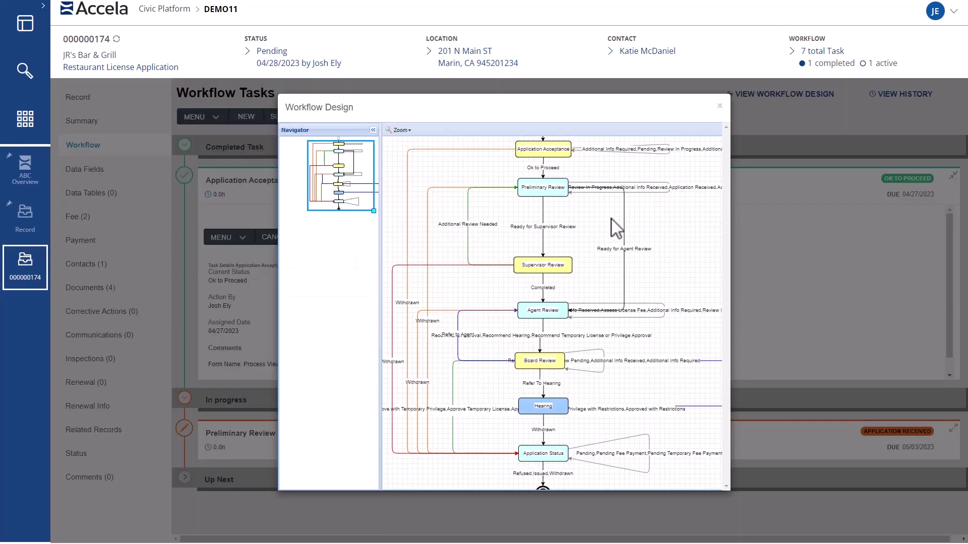
{"action": "left_click_drag", "start_coordinate": [373, 211], "coordinate": [338, 189]}
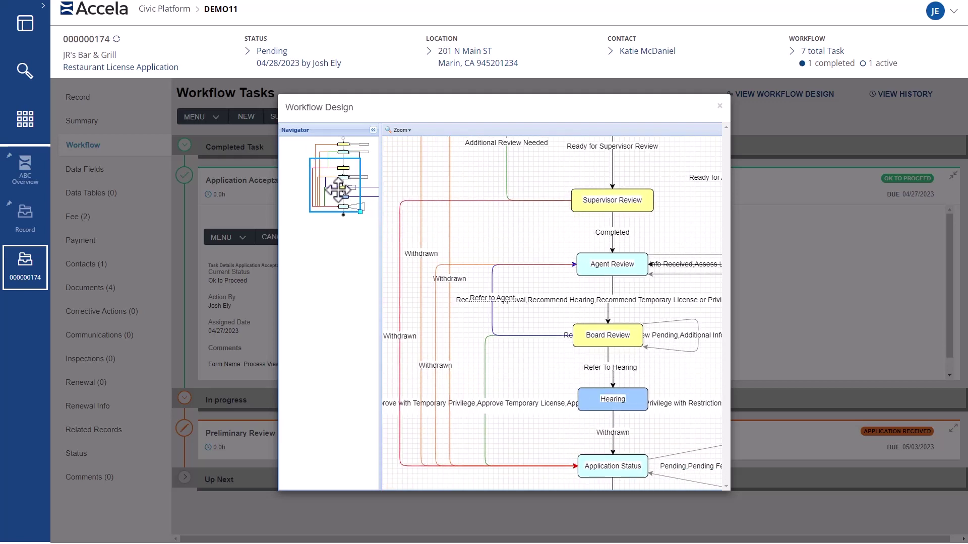
{"action": "left_click", "coordinate": [720, 107]}
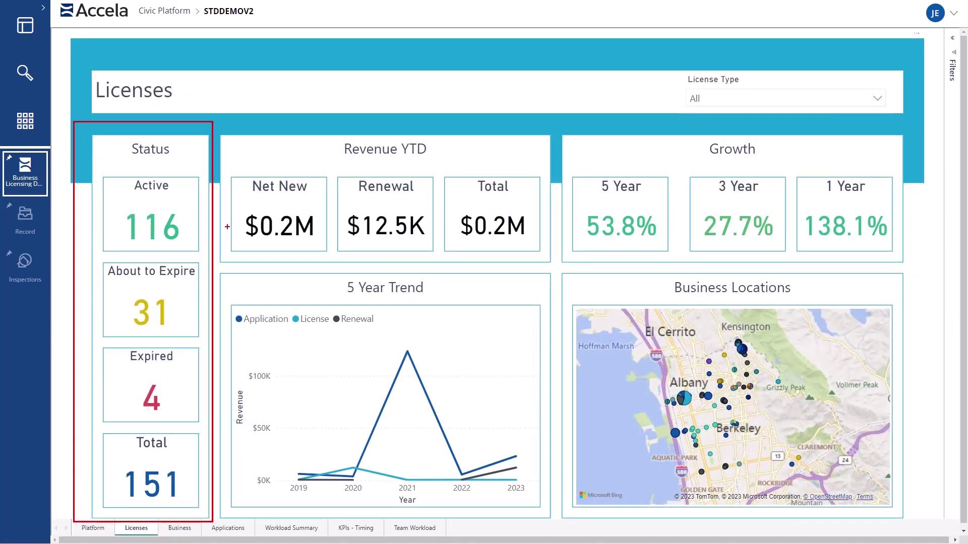
Mark out the Licenses dashboard's panels for review
{"action": "left_click_drag", "start_coordinate": [218, 124], "coordinate": [550, 515]}
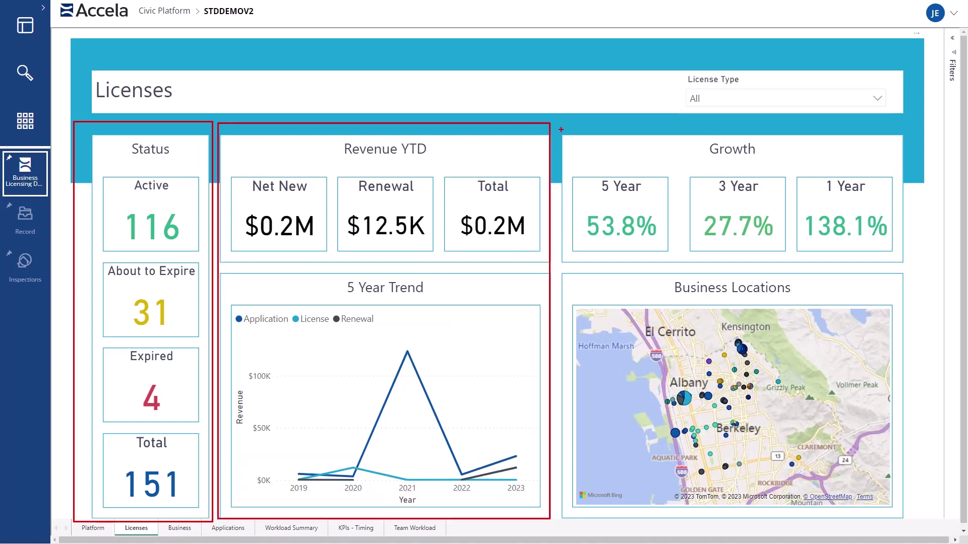
{"action": "left_click_drag", "start_coordinate": [557, 124], "coordinate": [900, 516]}
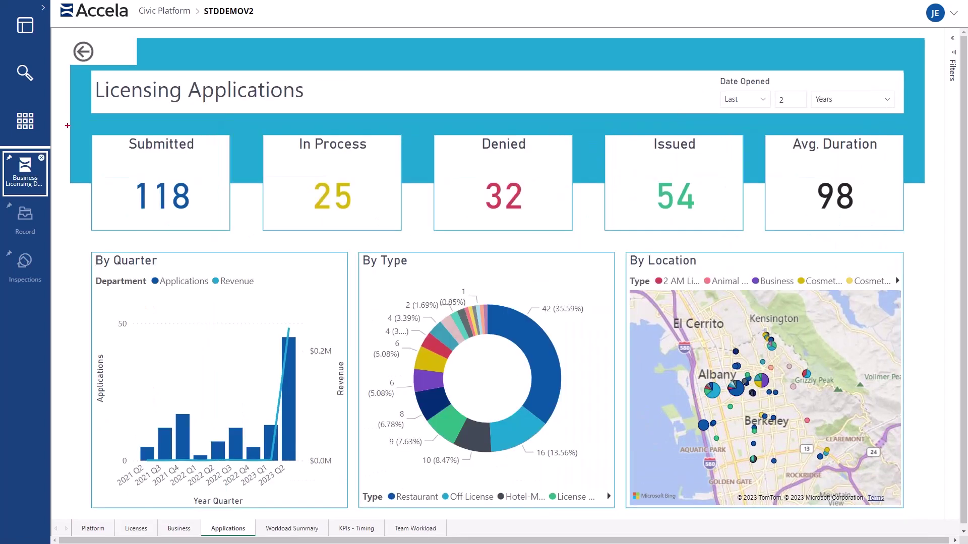
{"action": "mouse_move", "coordinate": [67, 125]}
{"action": "left_mouse_down"}
{"action": "mouse_move", "coordinate": [697, 242]}
{"action": "mouse_move", "coordinate": [912, 238]}
{"action": "left_mouse_up"}
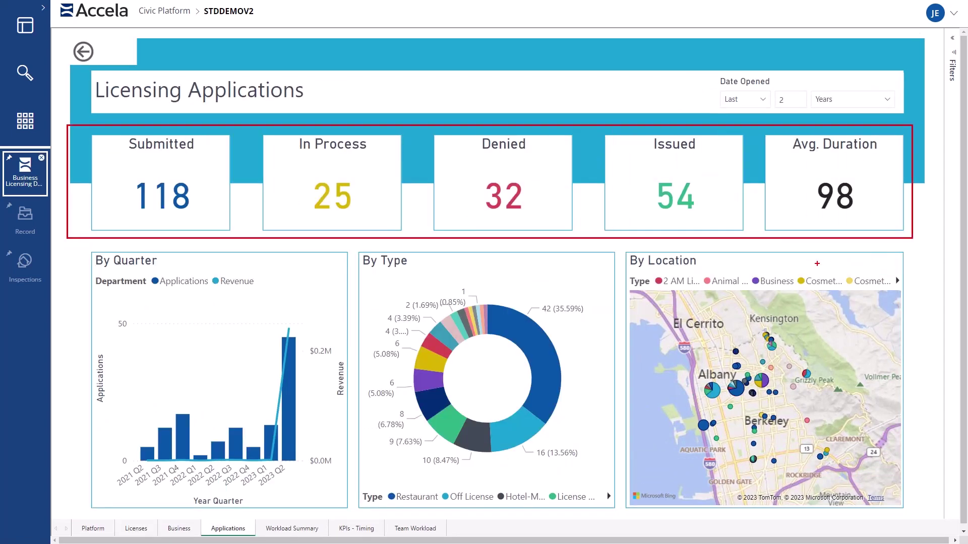
Clear the Restaurant filter, go to Team Workload, and outline its four task count cards
{"action": "left_click", "coordinate": [534, 352]}
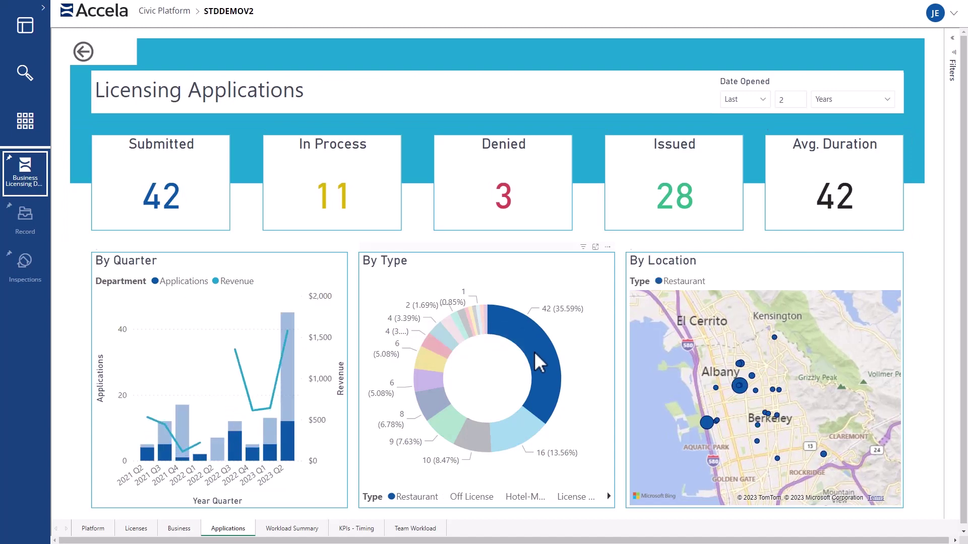
{"action": "left_click", "coordinate": [534, 352]}
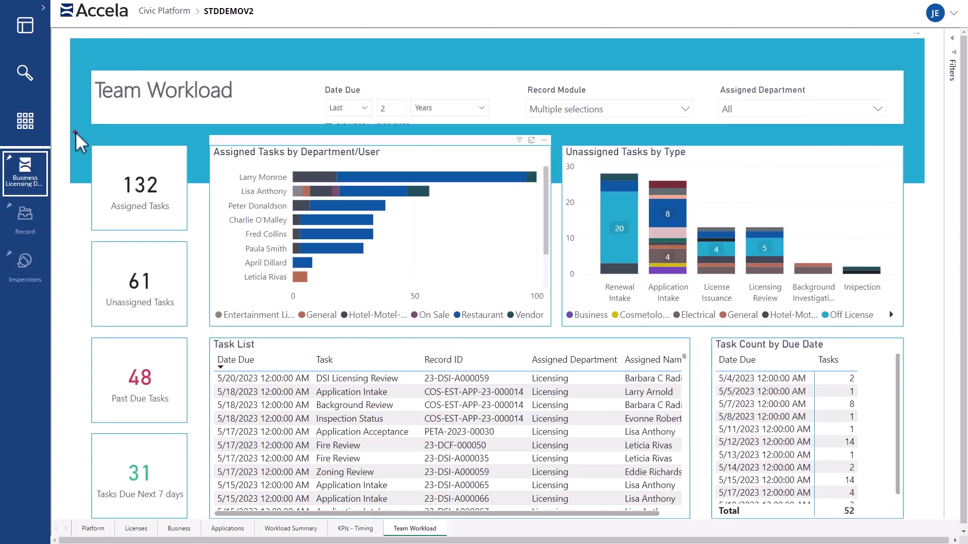
{"action": "left_click_drag", "start_coordinate": [75, 133], "coordinate": [195, 514]}
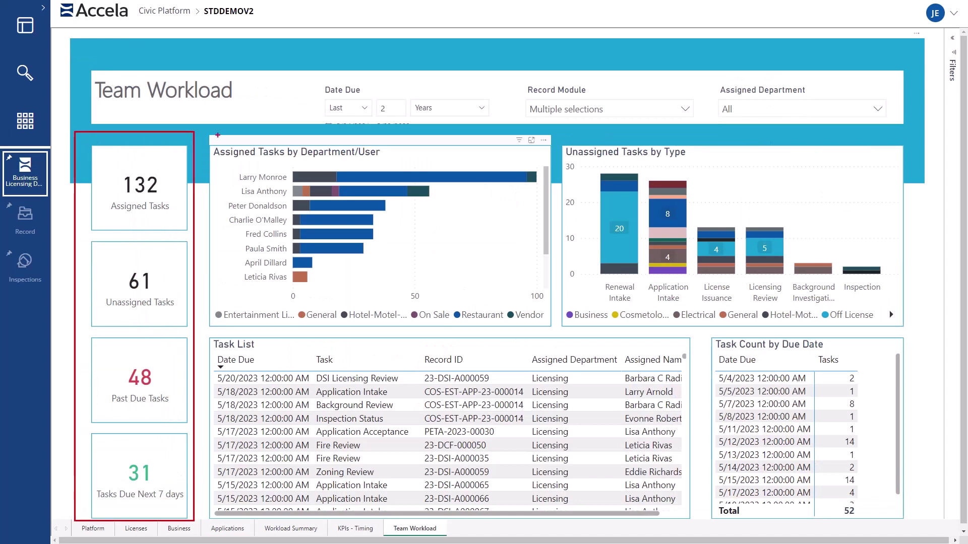
Outline the Assigned Tasks by Department/User chart, Unassigned Tasks by Type chart, and Task List panels
{"action": "mouse_move", "coordinate": [202, 131]}
{"action": "left_mouse_down"}
{"action": "mouse_move", "coordinate": [580, 341]}
{"action": "mouse_move", "coordinate": [556, 332]}
{"action": "left_mouse_up"}
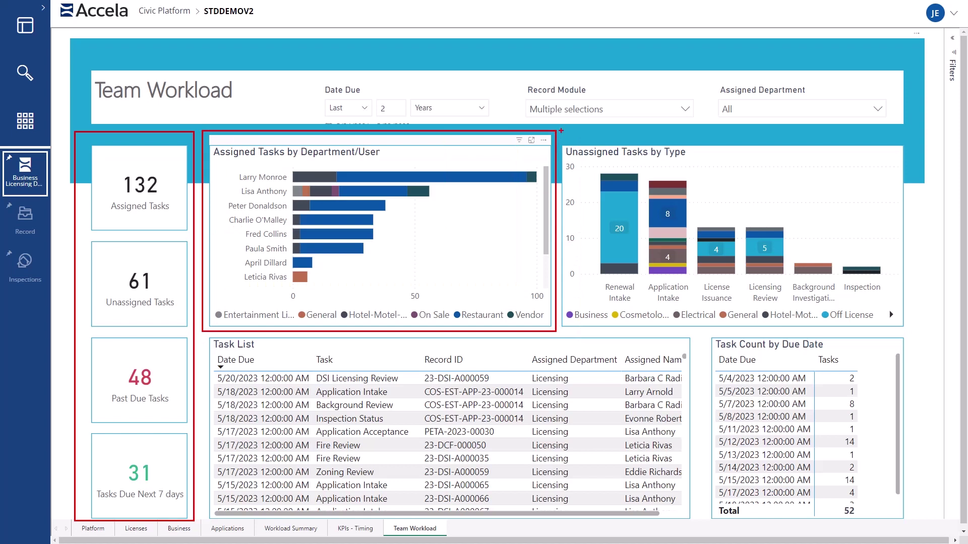
{"action": "mouse_move", "coordinate": [561, 131]}
{"action": "left_mouse_down"}
{"action": "mouse_move", "coordinate": [659, 204]}
{"action": "mouse_move", "coordinate": [862, 319]}
{"action": "mouse_move", "coordinate": [913, 331]}
{"action": "left_mouse_up"}
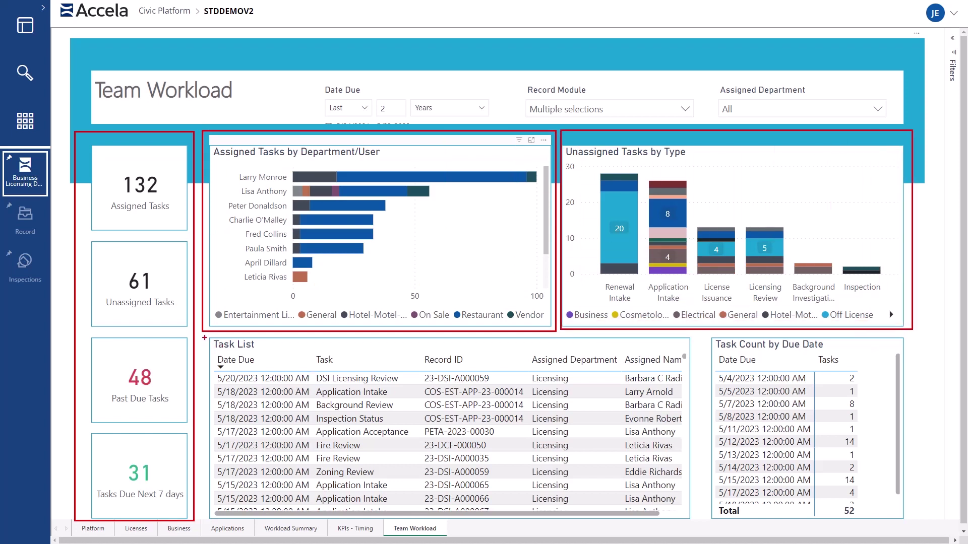
{"action": "mouse_move", "coordinate": [205, 339]}
{"action": "left_mouse_down"}
{"action": "mouse_move", "coordinate": [556, 399]}
{"action": "mouse_move", "coordinate": [844, 490]}
{"action": "mouse_move", "coordinate": [906, 528]}
{"action": "left_mouse_up"}
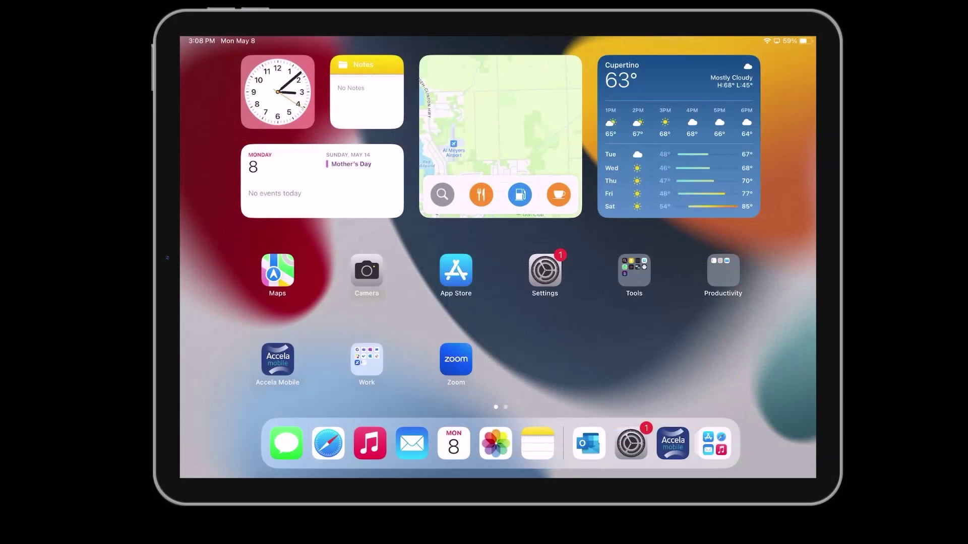
Launch Accela Mobile and look over the list of assigned inspections
{"action": "left_click", "coordinate": [277, 359]}
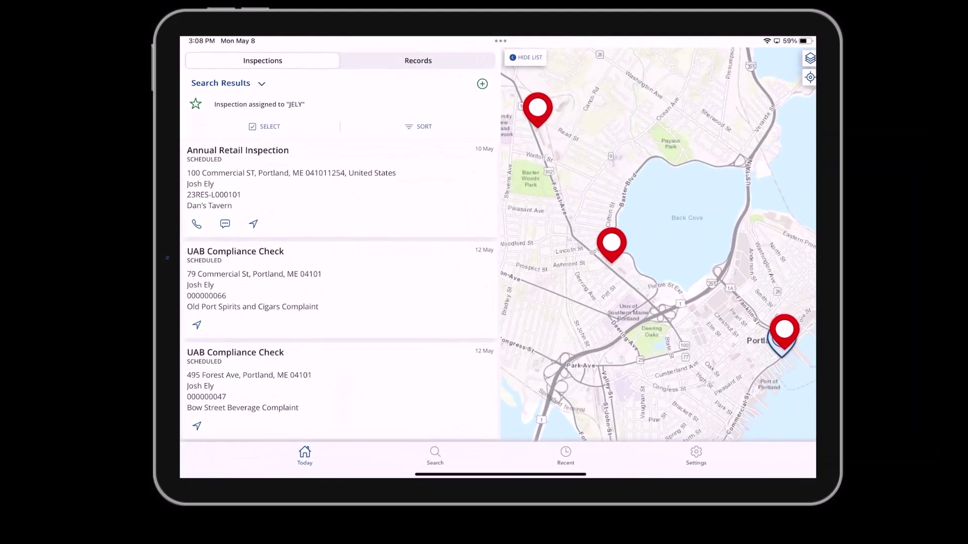
{"action": "scroll", "coordinate": [341, 293], "scroll_direction": "down", "scroll_amount": 3}
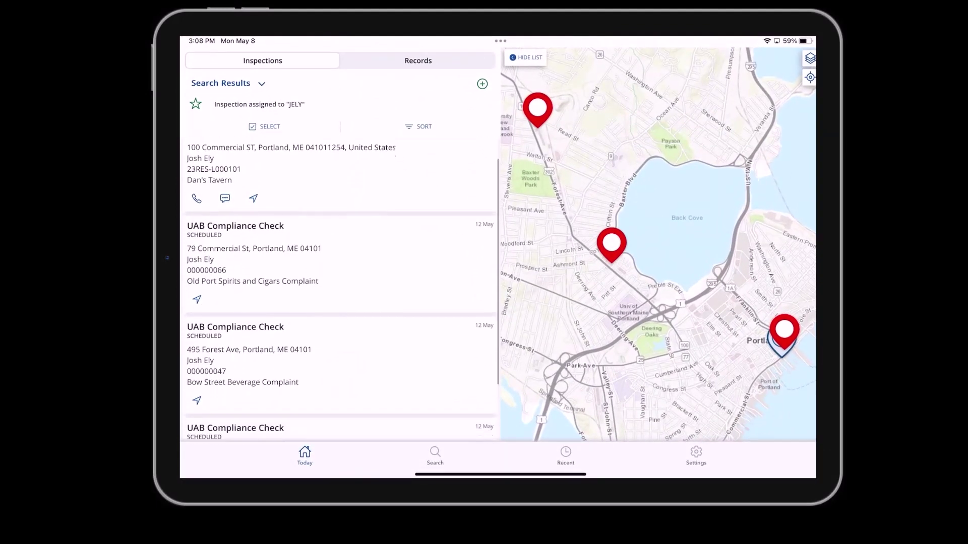
{"action": "scroll", "coordinate": [342, 292], "scroll_direction": "up", "scroll_amount": 3}
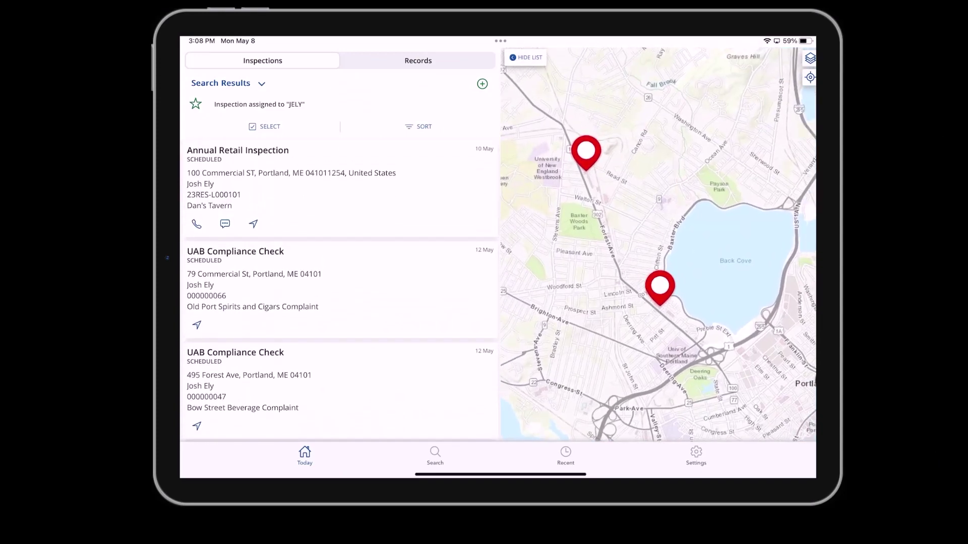
Try the call shortcut on the first inspection, cancel it, then send the contact the En route text
{"action": "left_click", "coordinate": [197, 224]}
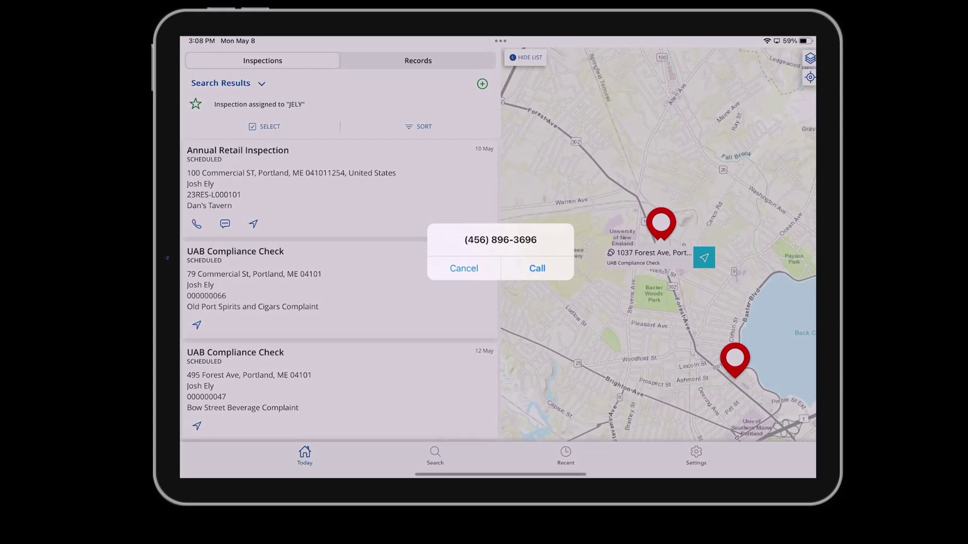
{"action": "left_click", "coordinate": [461, 270]}
{"action": "left_click", "coordinate": [225, 224]}
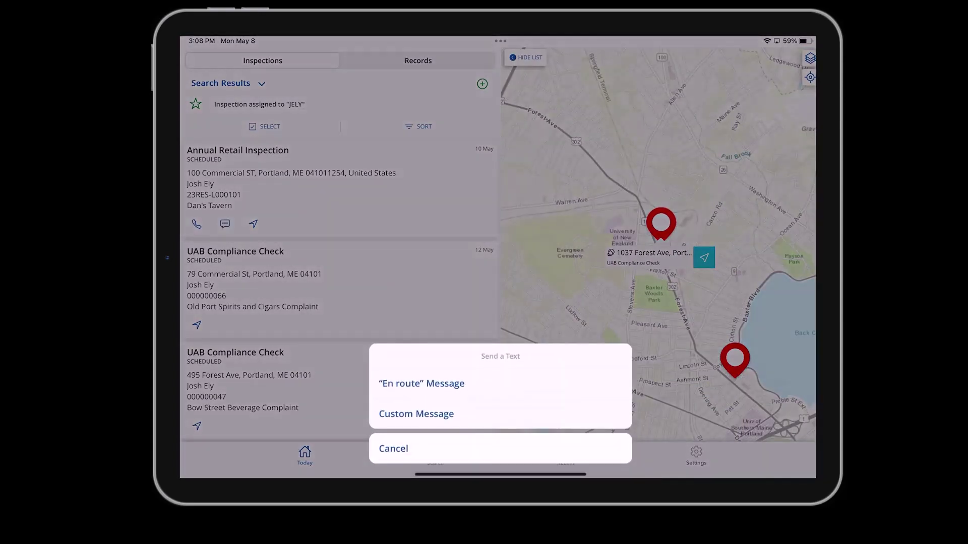
{"action": "left_click", "coordinate": [501, 383]}
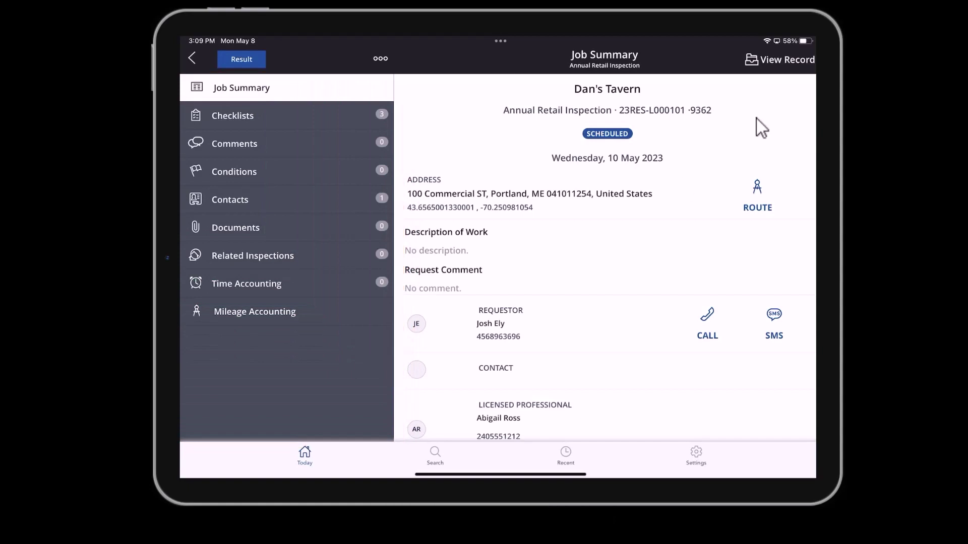
View the Dan's Tavern license record and answer Yes for Designated Manager posted
{"action": "left_click", "coordinate": [780, 59]}
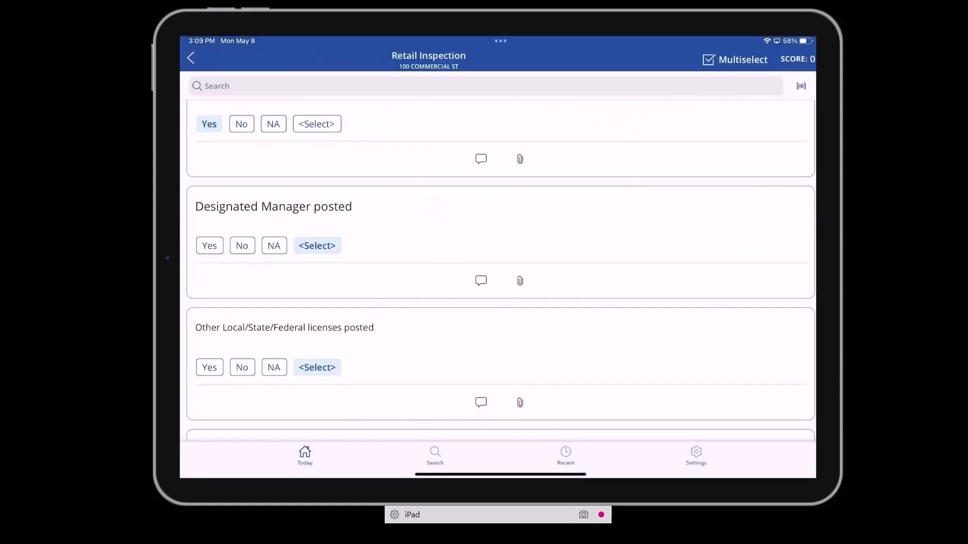
{"action": "scroll", "coordinate": [500, 278], "scroll_direction": "down", "scroll_amount": 2}
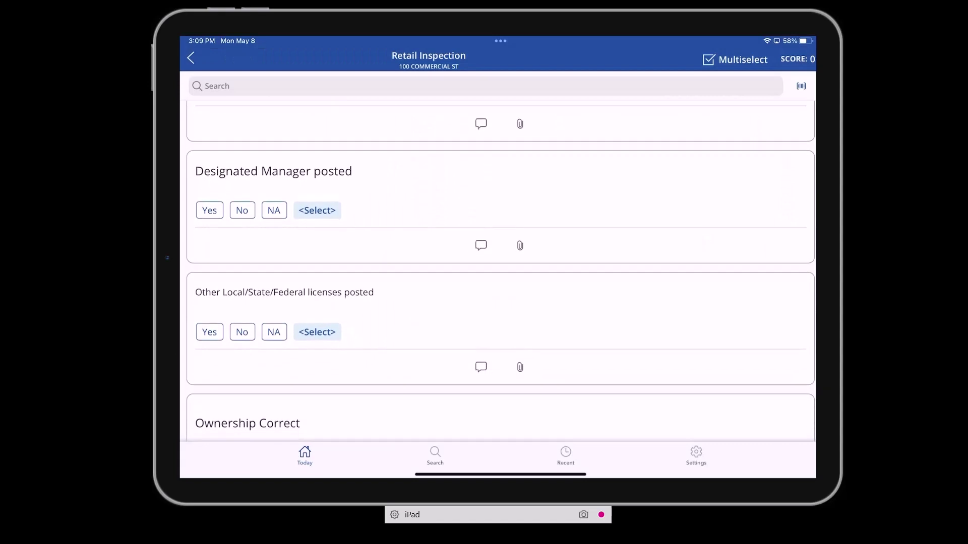
{"action": "left_click", "coordinate": [209, 210]}
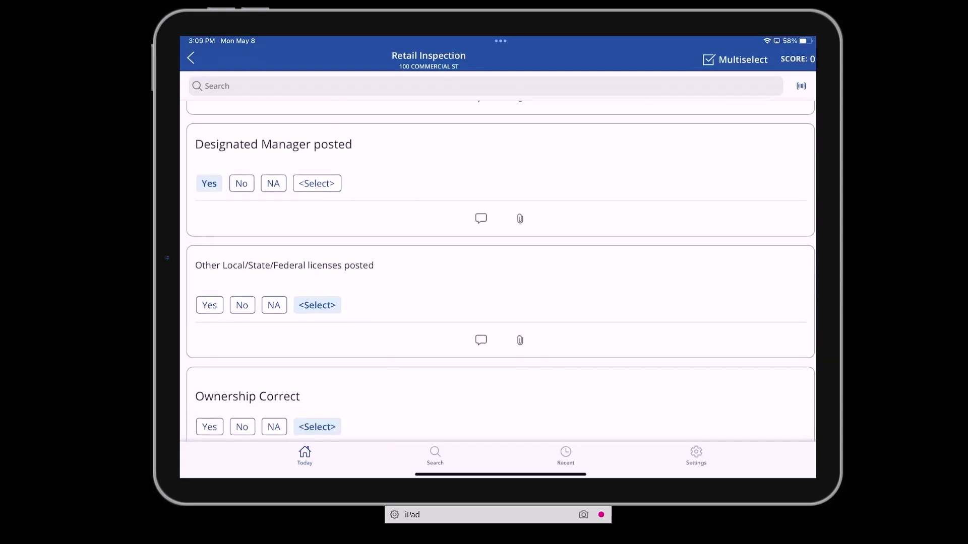
Answer No for Sales/Purchase records and start adding a comment to it
{"action": "scroll", "coordinate": [500, 272], "scroll_direction": "down", "scroll_amount": 10}
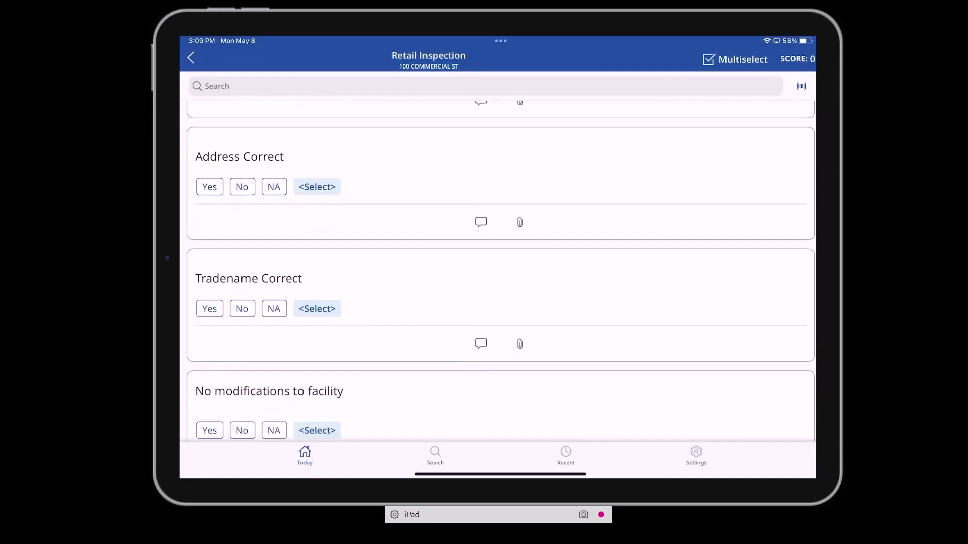
{"action": "scroll", "coordinate": [500, 272], "scroll_direction": "down", "scroll_amount": 6}
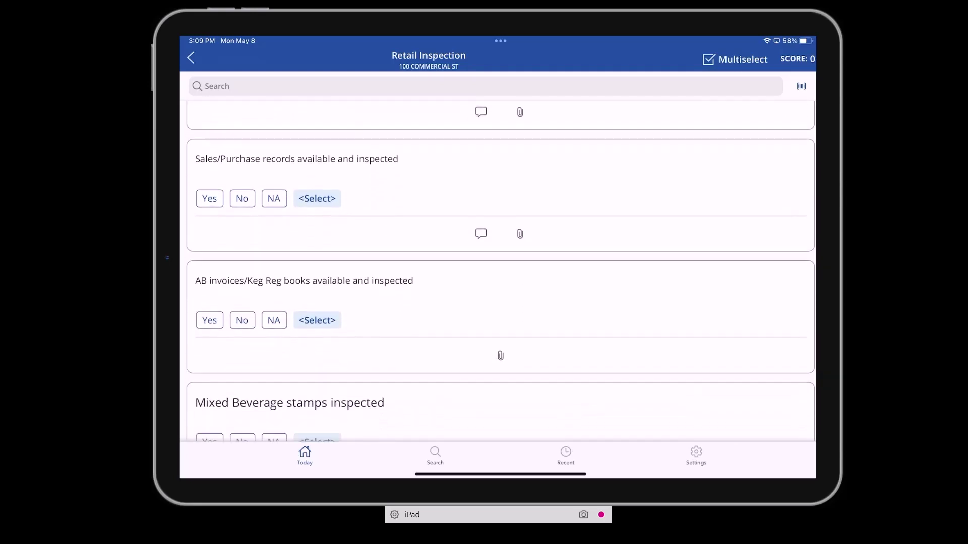
{"action": "left_click", "coordinate": [242, 170]}
{"action": "left_click", "coordinate": [481, 205]}
After browsing the Site Inspection standard comments, compose 'Sales records unavailable follow up with customer in a couple of weeks'
{"action": "left_click", "coordinate": [460, 139]}
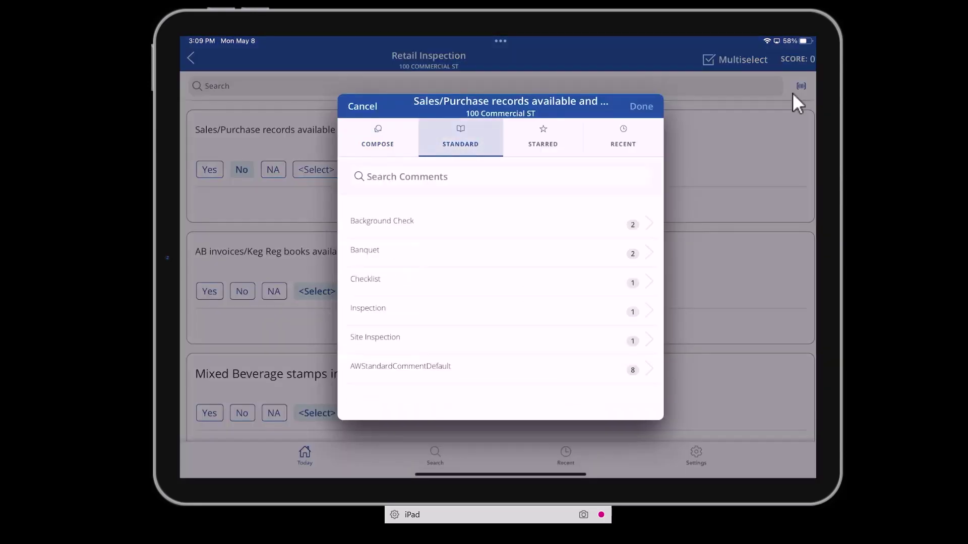
{"action": "left_click", "coordinate": [375, 337]}
{"action": "left_click", "coordinate": [357, 173]}
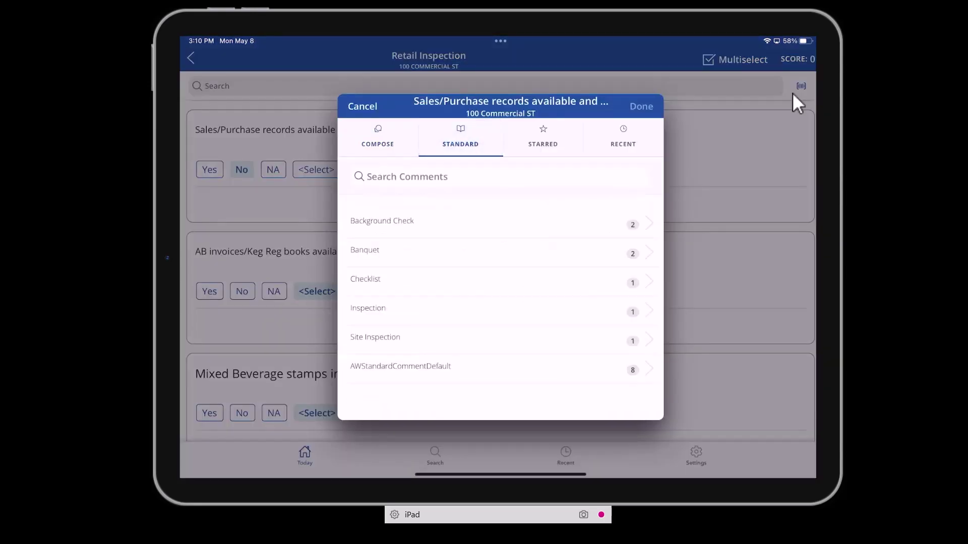
{"action": "left_click", "coordinate": [375, 337]}
{"action": "left_click", "coordinate": [378, 138]}
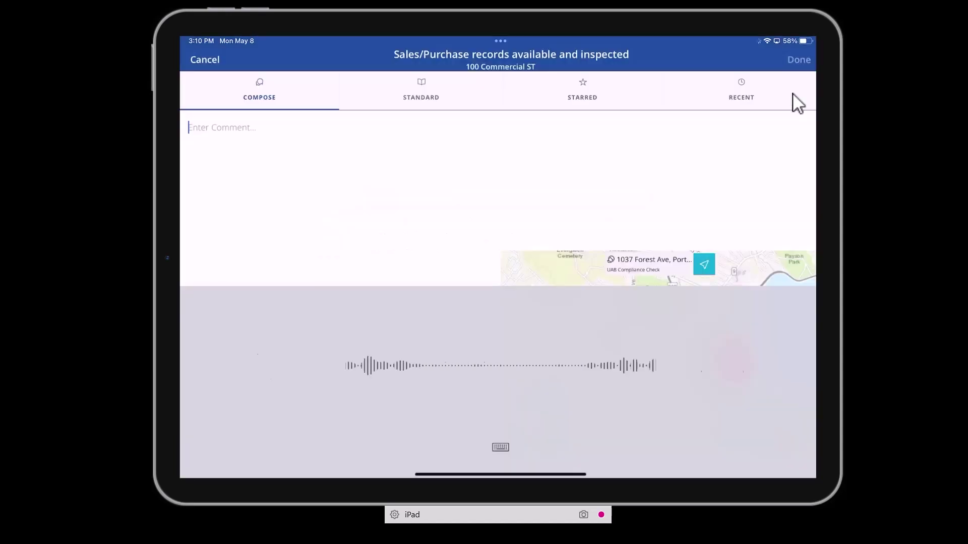
{"action": "type", "text": "Sales records unavailable follow up with customer in a couple of weeks"}
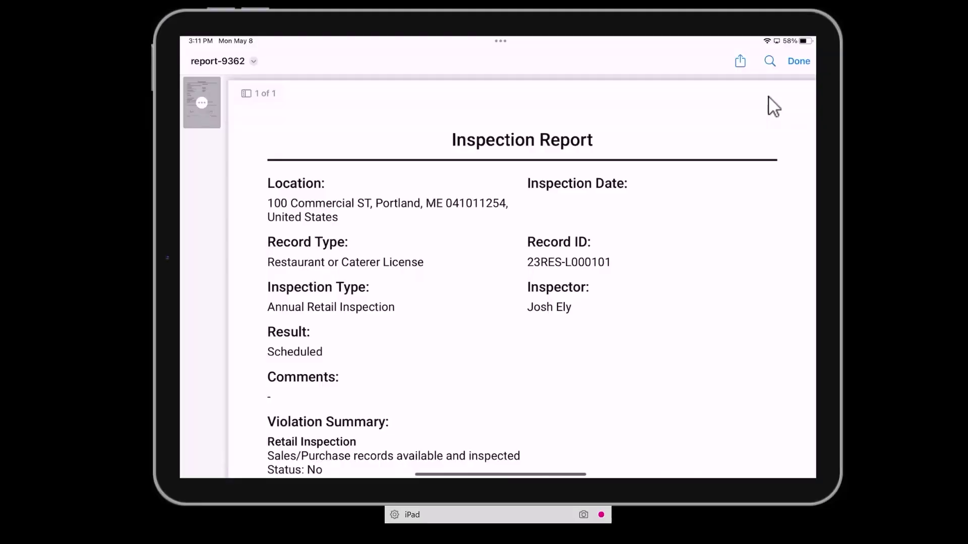
Scroll through the Inspection Report to review the violation summary
{"action": "scroll", "coordinate": [774, 106], "scroll_direction": "down", "scroll_amount": 3}
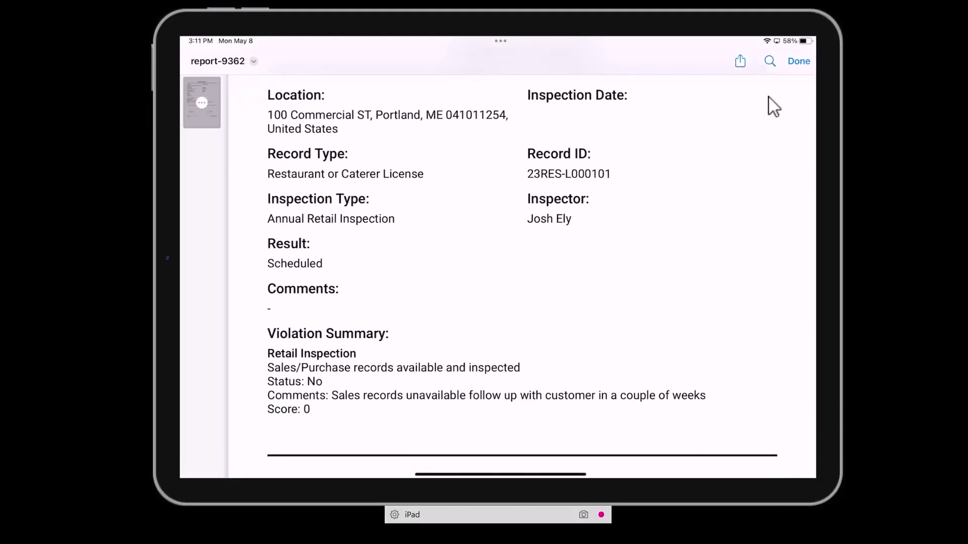
{"action": "scroll", "coordinate": [774, 106], "scroll_direction": "up", "scroll_amount": 3}
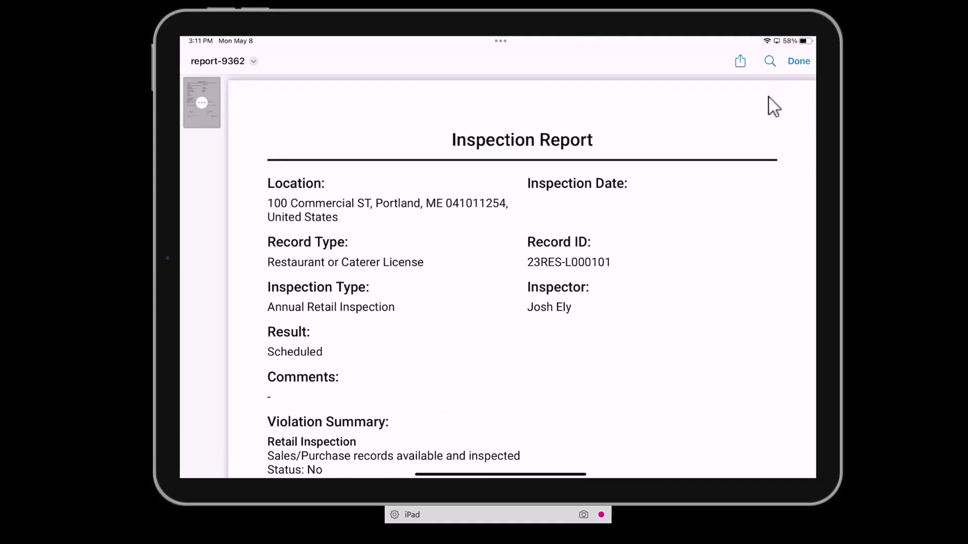